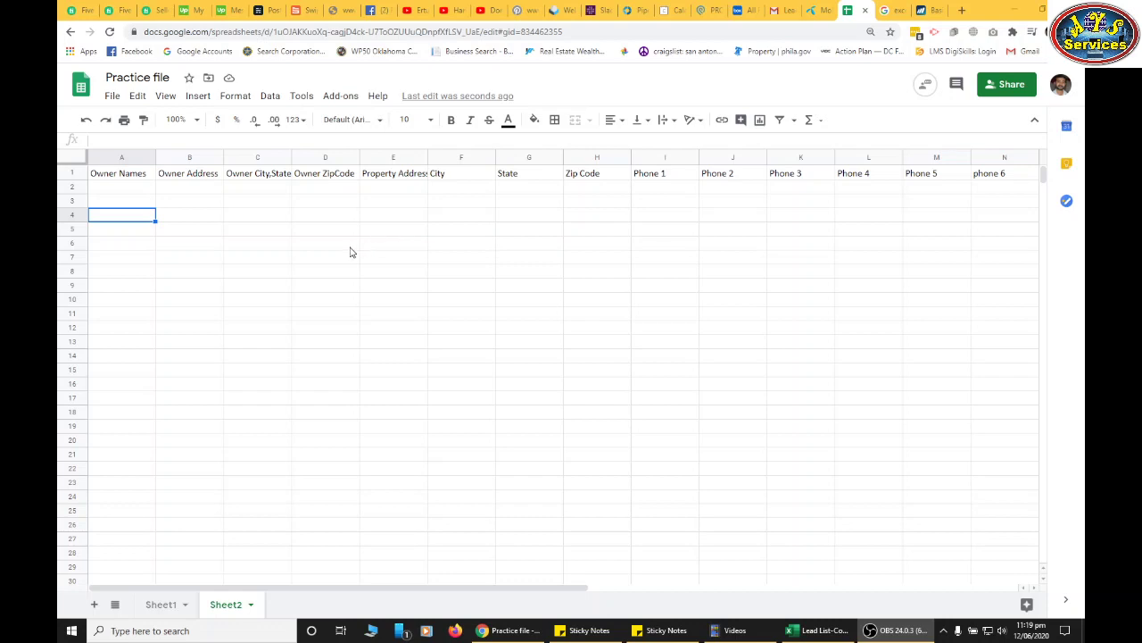
Step: Compare the mostly empty Sheet2 with the owner data on Sheet1
{"action": "left_click", "coordinate": [329, 386]}
{"action": "left_click", "coordinate": [152, 214]}
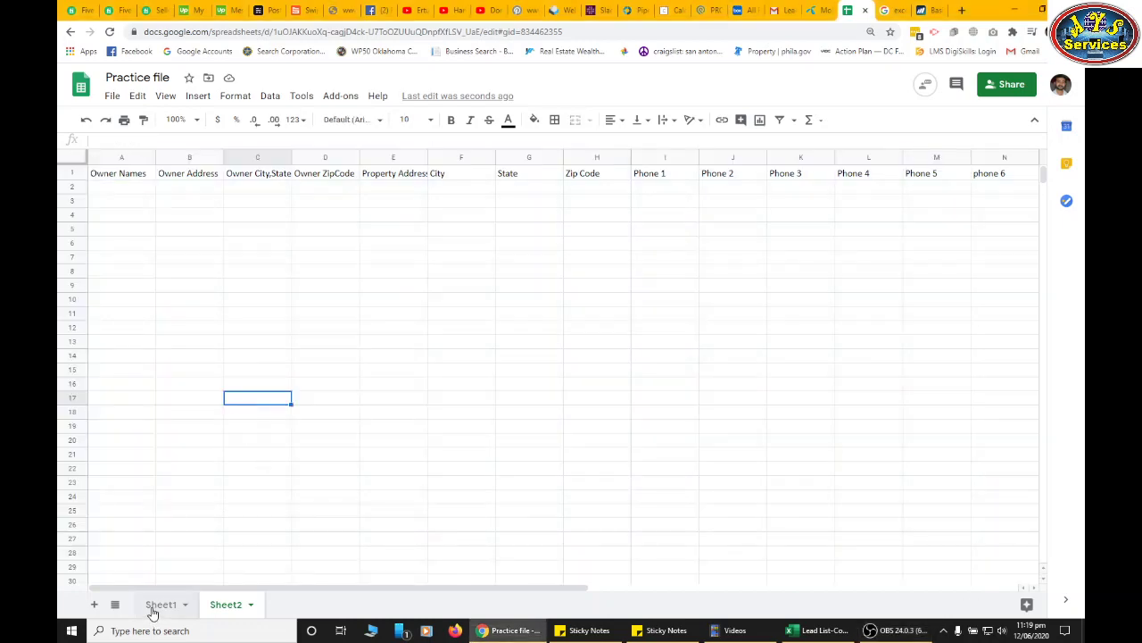
{"action": "left_click", "coordinate": [153, 607]}
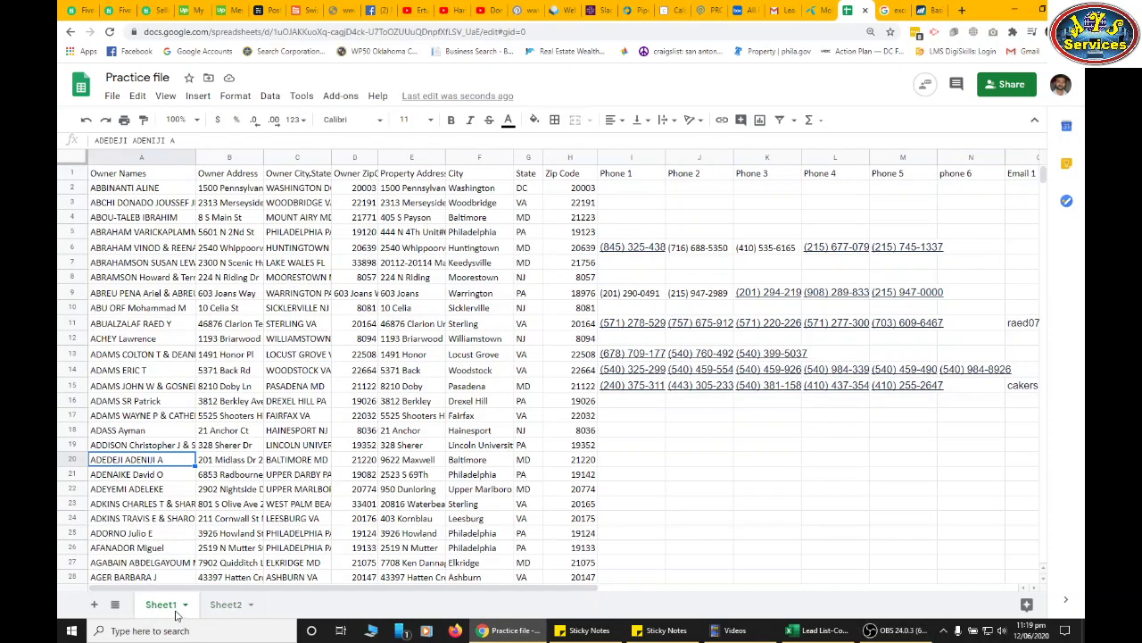
{"action": "left_click", "coordinate": [235, 608]}
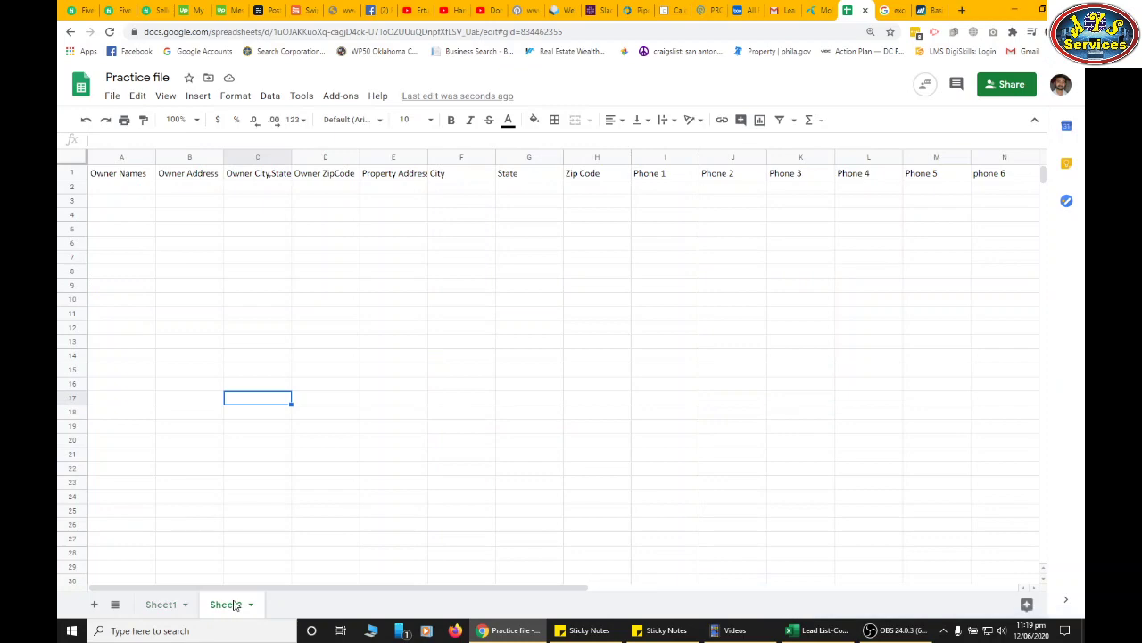
{"action": "left_click", "coordinate": [171, 605]}
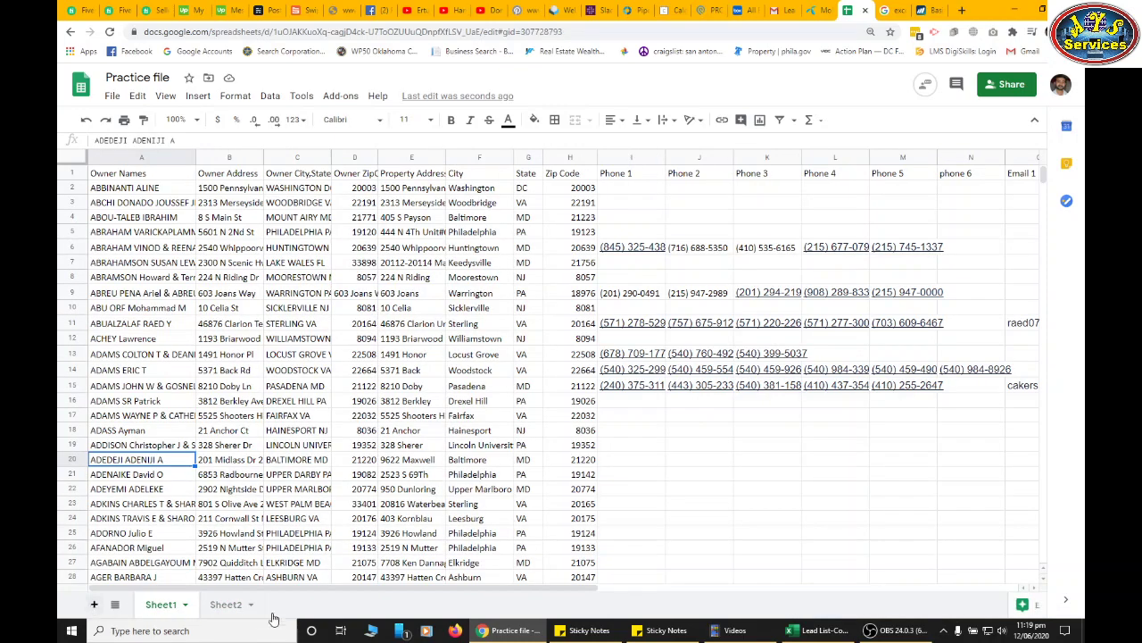
Step: Add four blank sheets and move Sheet2 to sit right after Sheet1
{"action": "left_click", "coordinate": [94, 604]}
{"action": "left_click", "coordinate": [93, 604]}
{"action": "left_click", "coordinate": [93, 604]}
{"action": "left_click", "coordinate": [94, 604]}
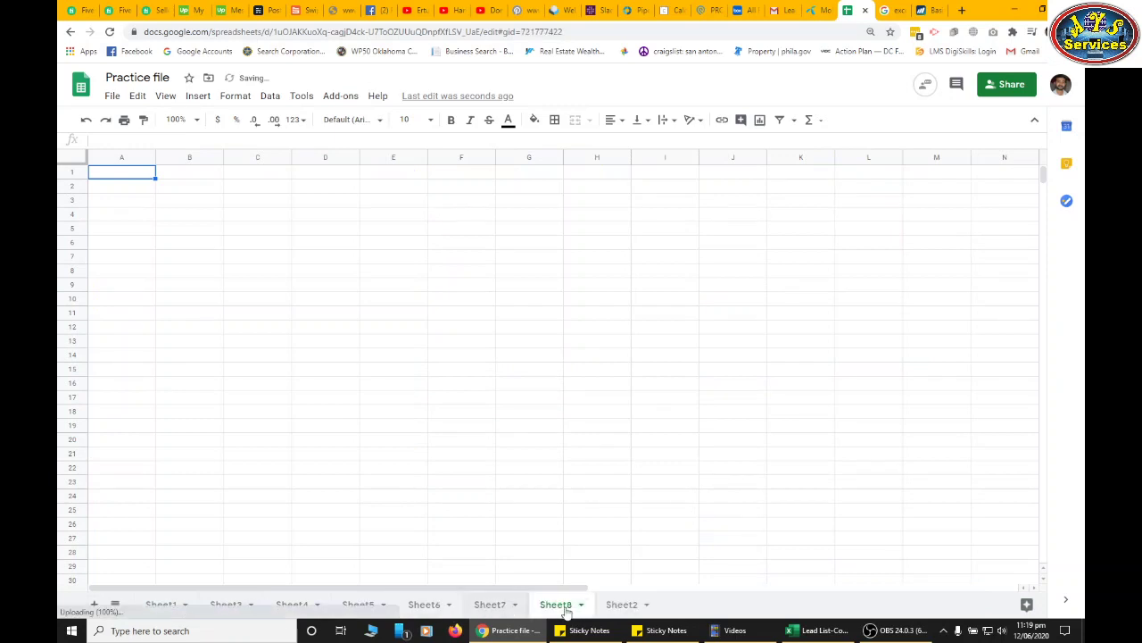
{"action": "left_click_drag", "start_coordinate": [615, 605], "coordinate": [211, 611]}
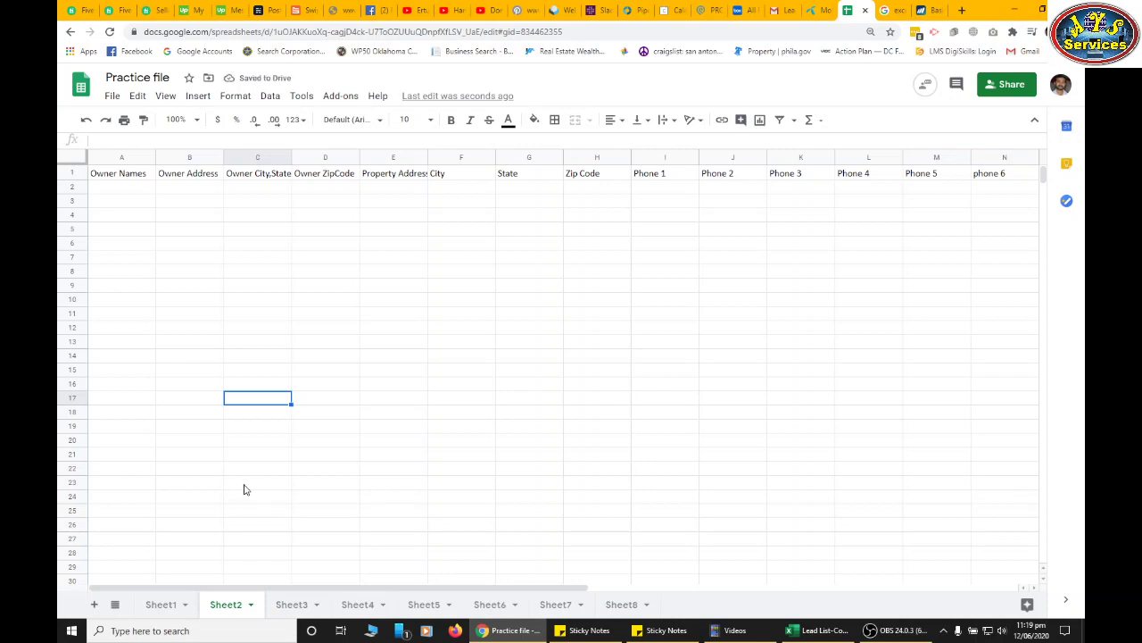
Step: Select cell A2 under Owner Names on Sheet2 to start the formula
{"action": "left_click", "coordinate": [245, 489]}
{"action": "left_click", "coordinate": [161, 244]}
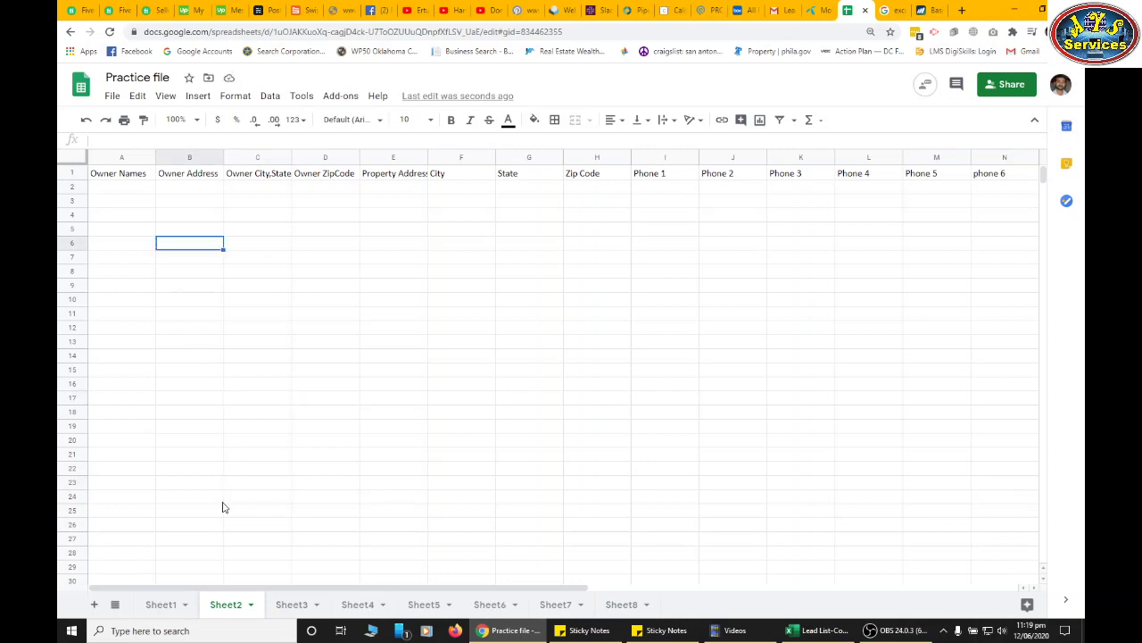
{"action": "left_click", "coordinate": [125, 191]}
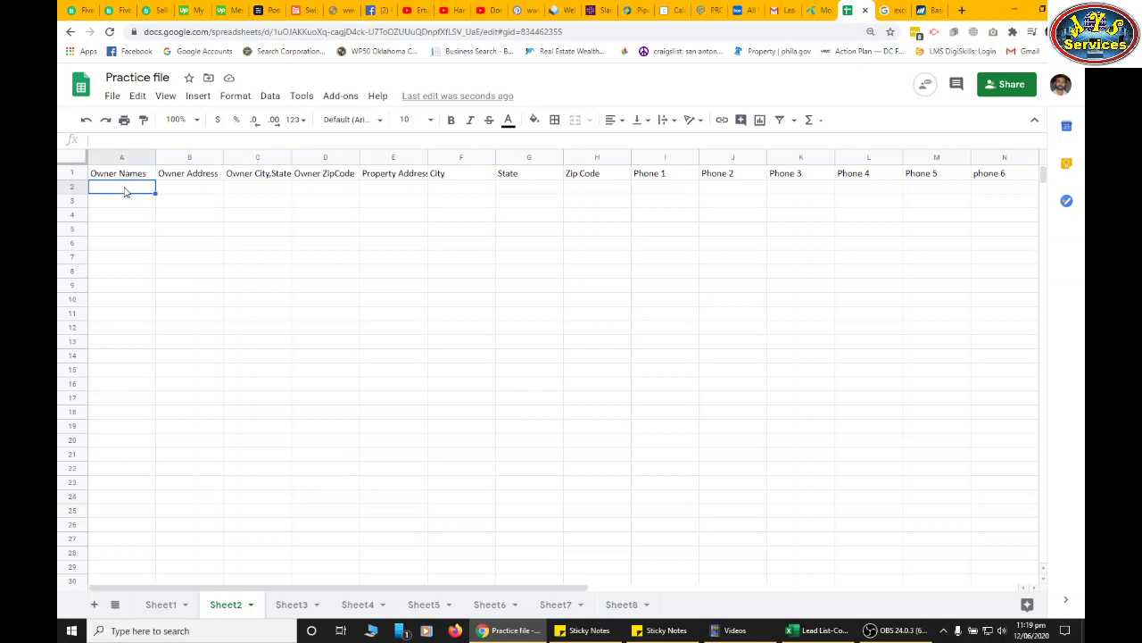
{"action": "left_click", "coordinate": [122, 200]}
{"action": "left_click", "coordinate": [118, 187]}
{"action": "left_click", "coordinate": [183, 209]}
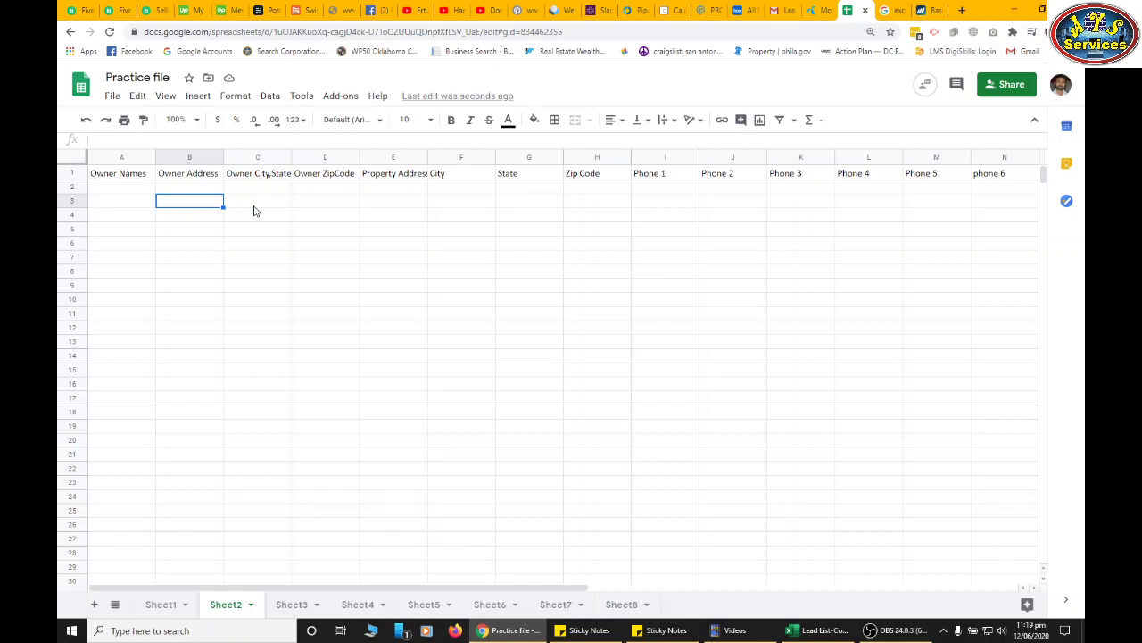
{"action": "left_click", "coordinate": [415, 412]}
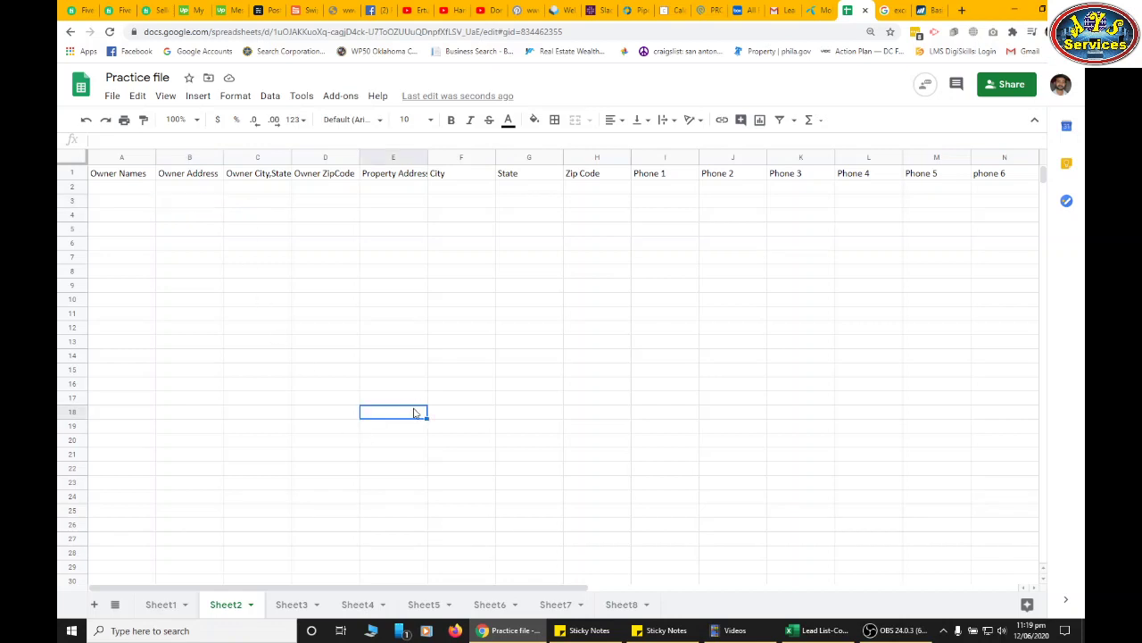
{"action": "left_click", "coordinate": [130, 188]}
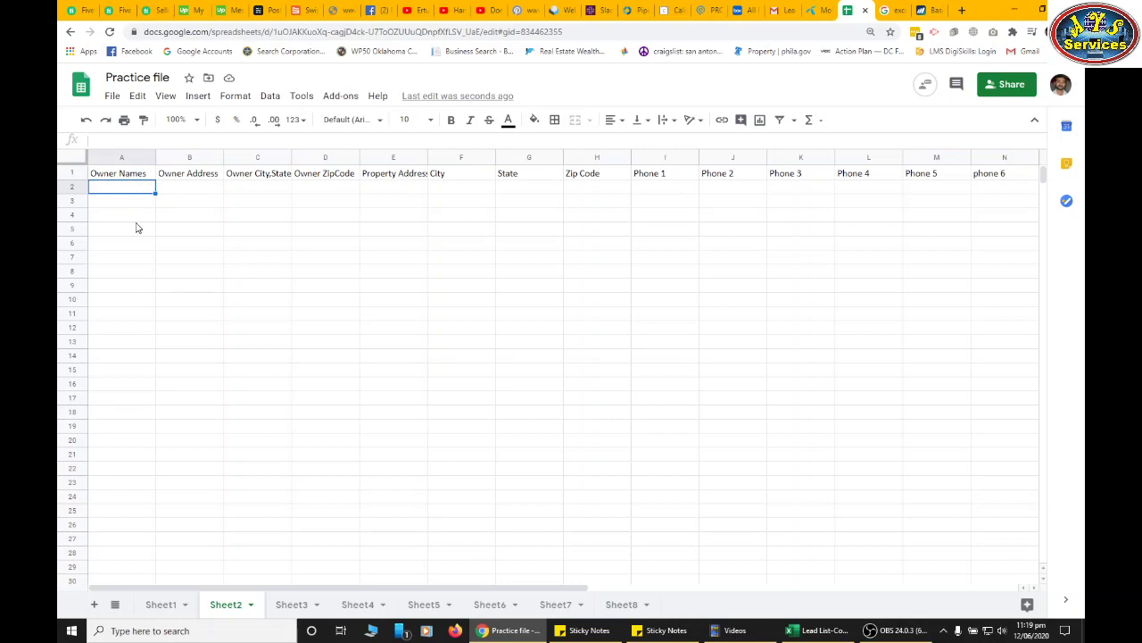
Step: Enter =Sheet1!A3 in Sheet2 cell A2, then switch back to Sheet1
{"action": "type", "text": "="}
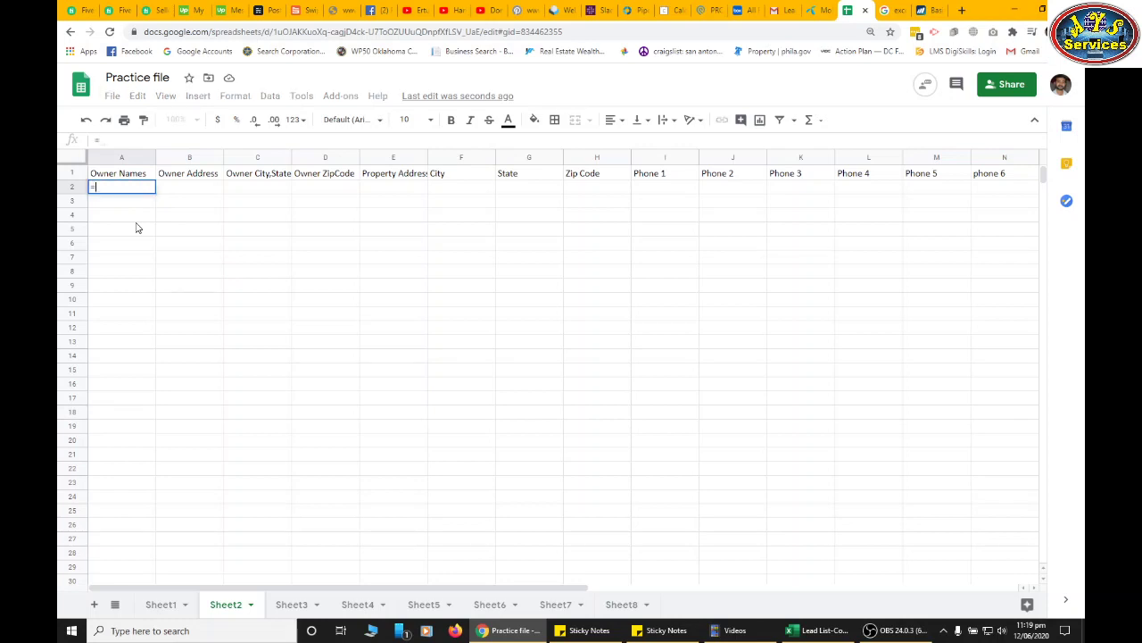
{"action": "left_click", "coordinate": [162, 605]}
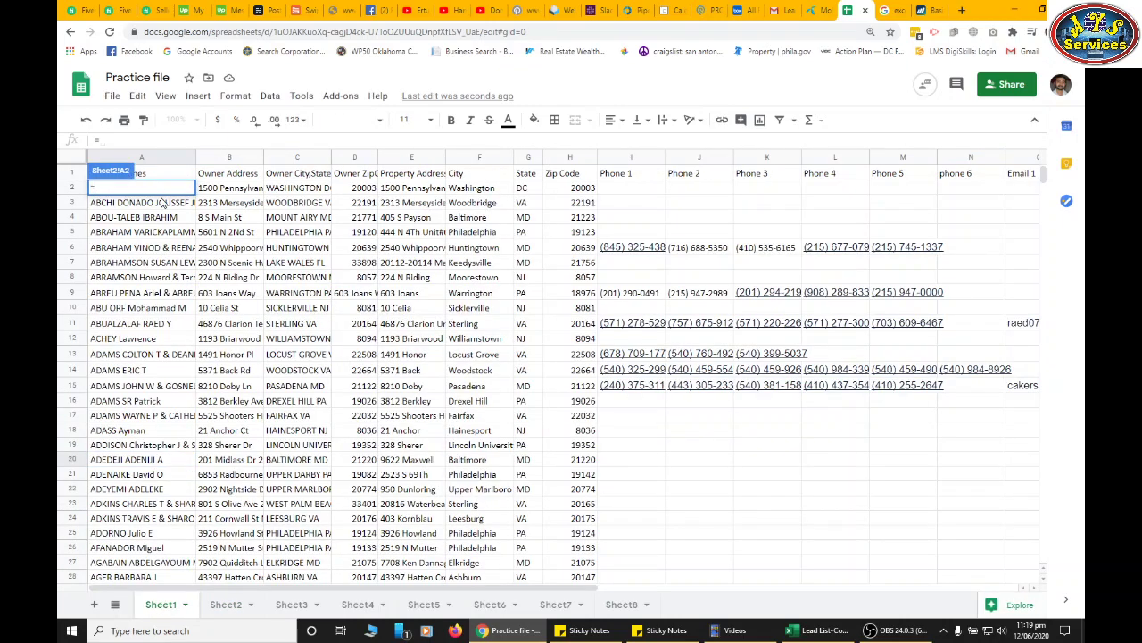
{"action": "scroll", "coordinate": [164, 208], "scroll_direction": "down", "scroll_amount": 1}
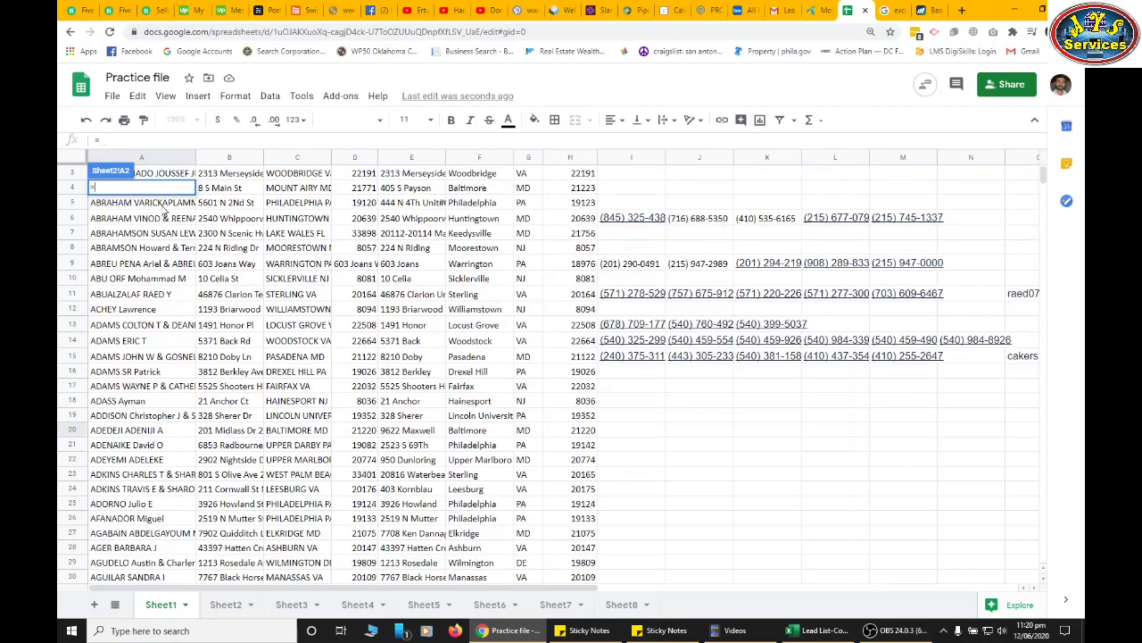
{"action": "scroll", "coordinate": [165, 209], "scroll_direction": "up", "scroll_amount": 1}
{"action": "left_click", "coordinate": [165, 204]}
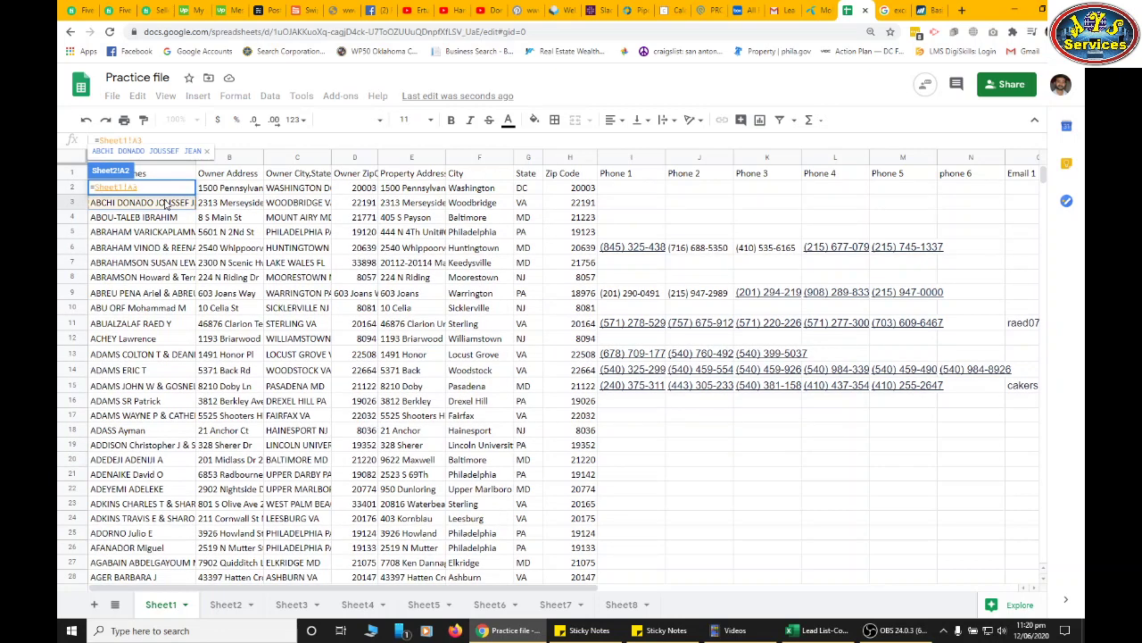
{"action": "key", "text": "Return"}
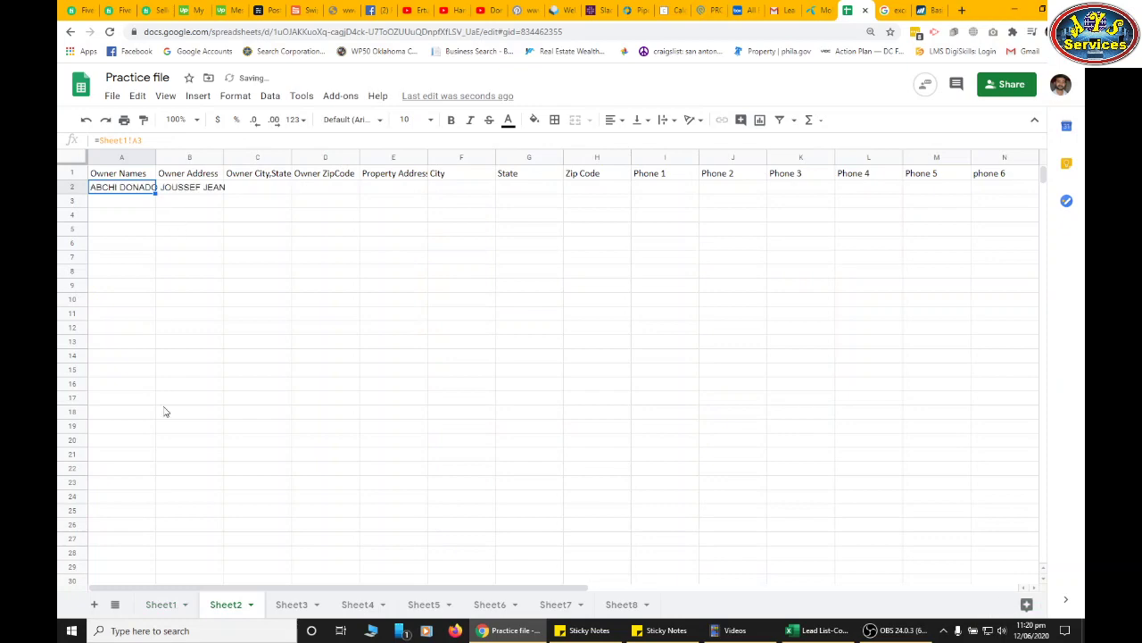
{"action": "left_click", "coordinate": [159, 604]}
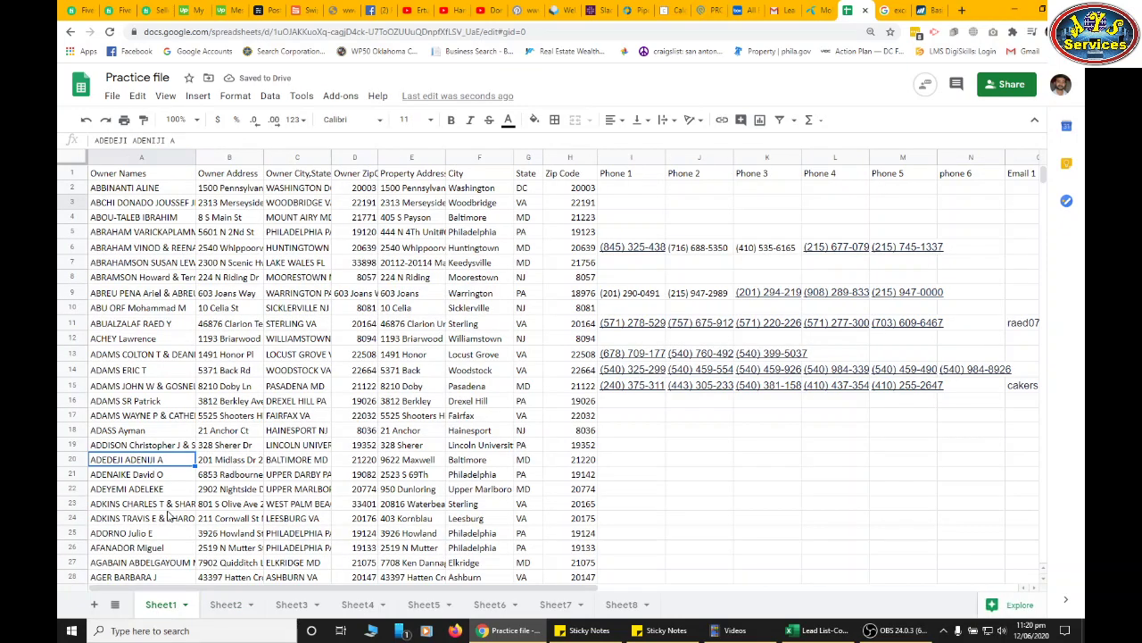
{"action": "left_click", "coordinate": [134, 204]}
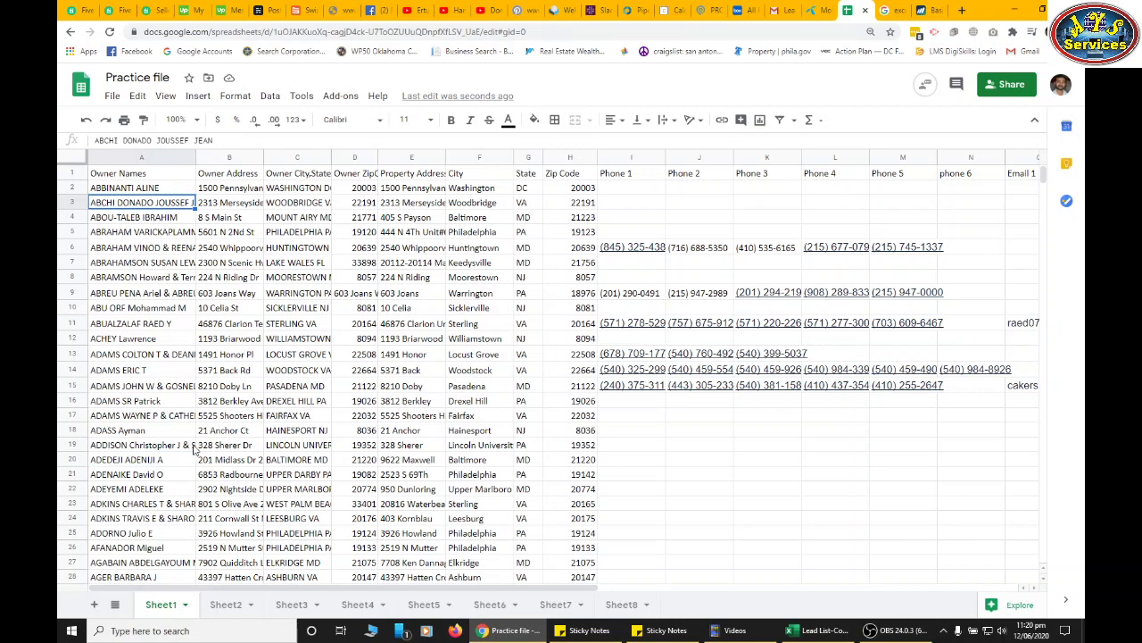
{"action": "left_click", "coordinate": [223, 604]}
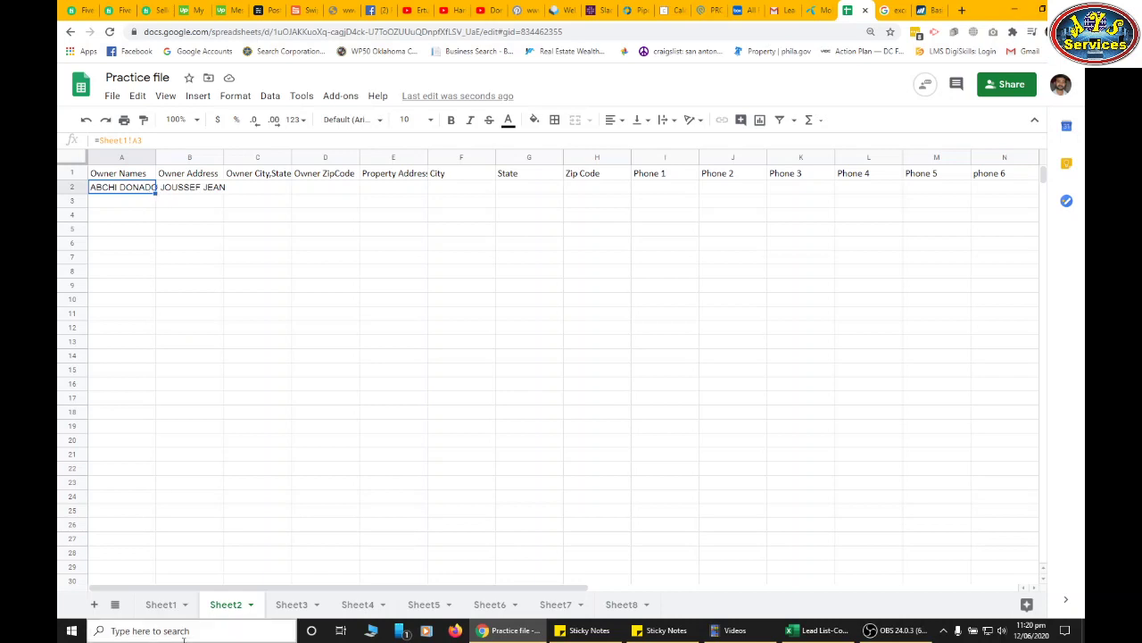
{"action": "left_click", "coordinate": [165, 604]}
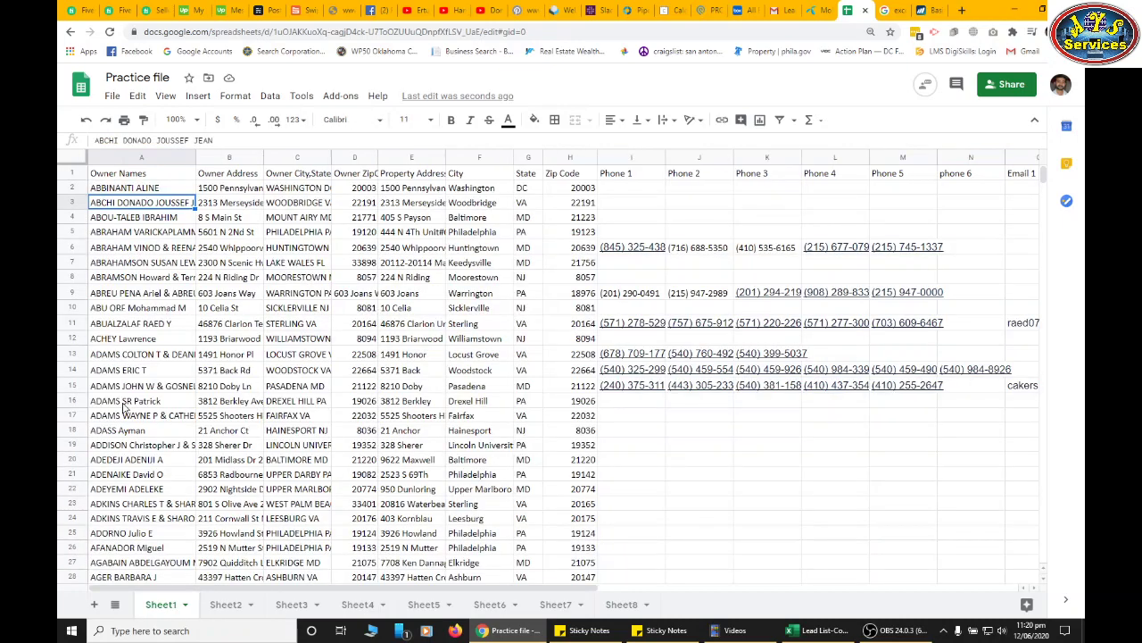
{"action": "left_click", "coordinate": [227, 605]}
Step: Fill the A2 formula down column A to row 27 and spot-check names against Sheet1
{"action": "left_click_drag", "start_coordinate": [153, 193], "coordinate": [147, 542]}
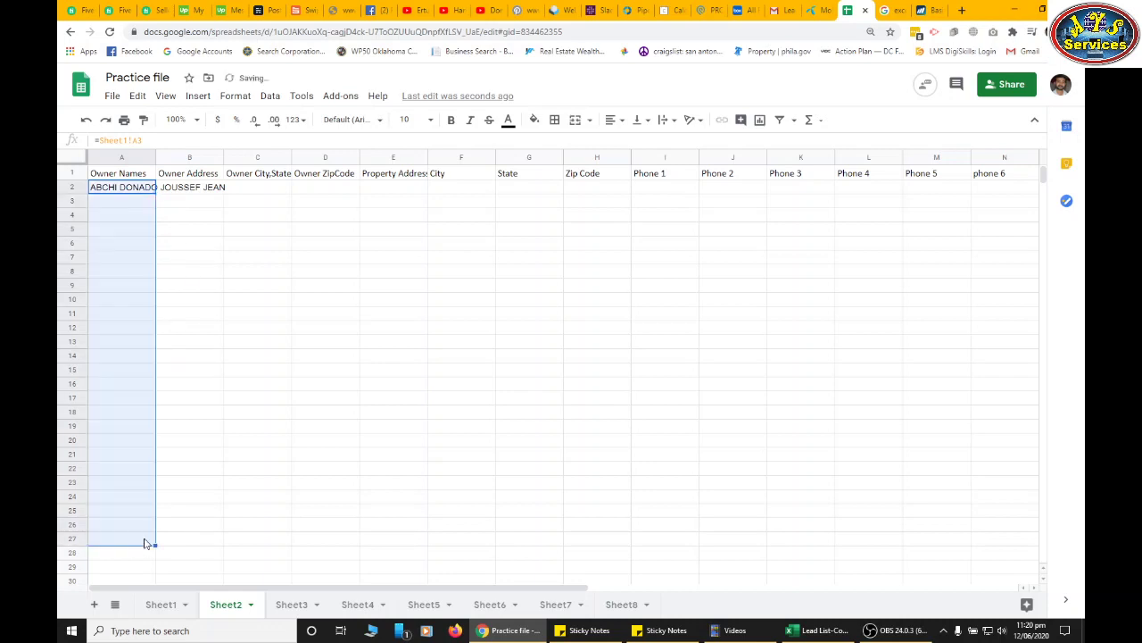
{"action": "left_click", "coordinate": [135, 218]}
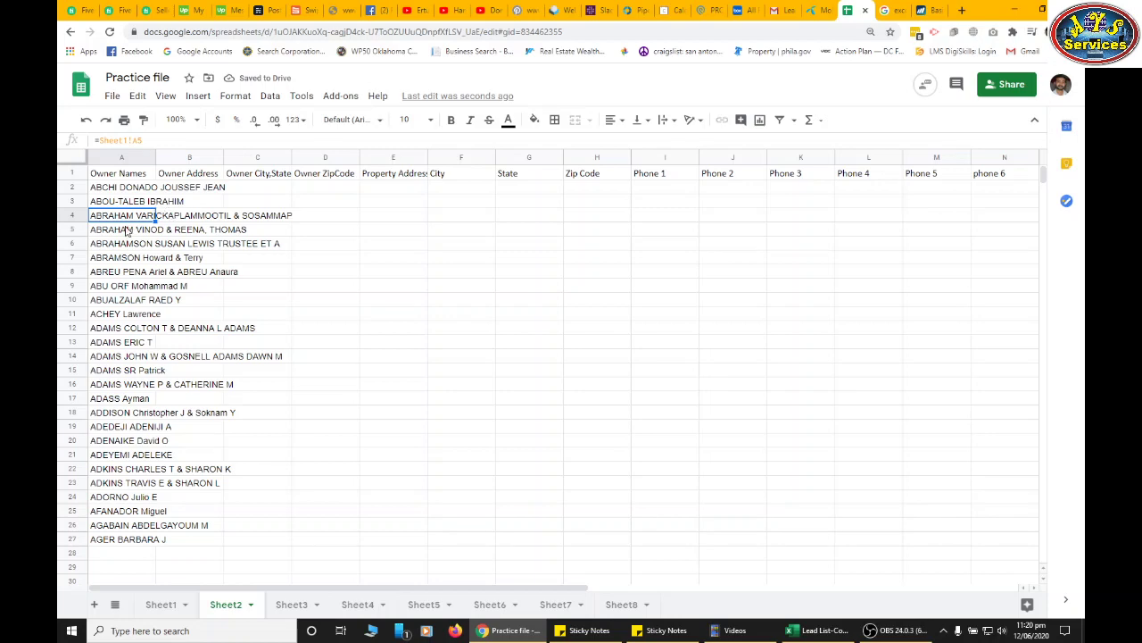
{"action": "left_click", "coordinate": [165, 607]}
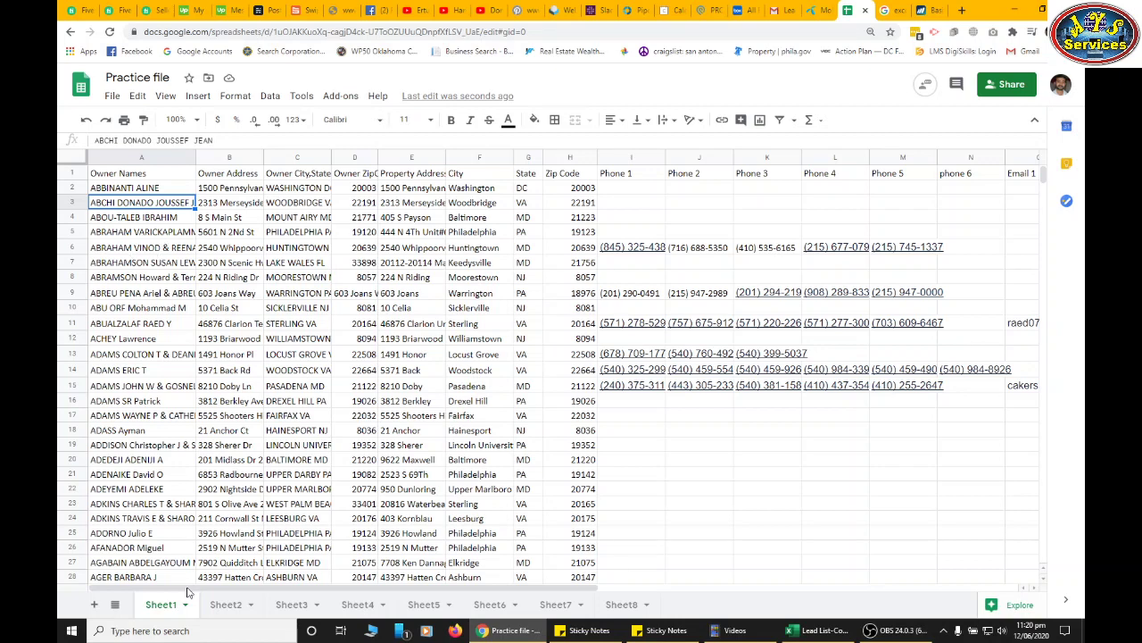
{"action": "left_click", "coordinate": [228, 607]}
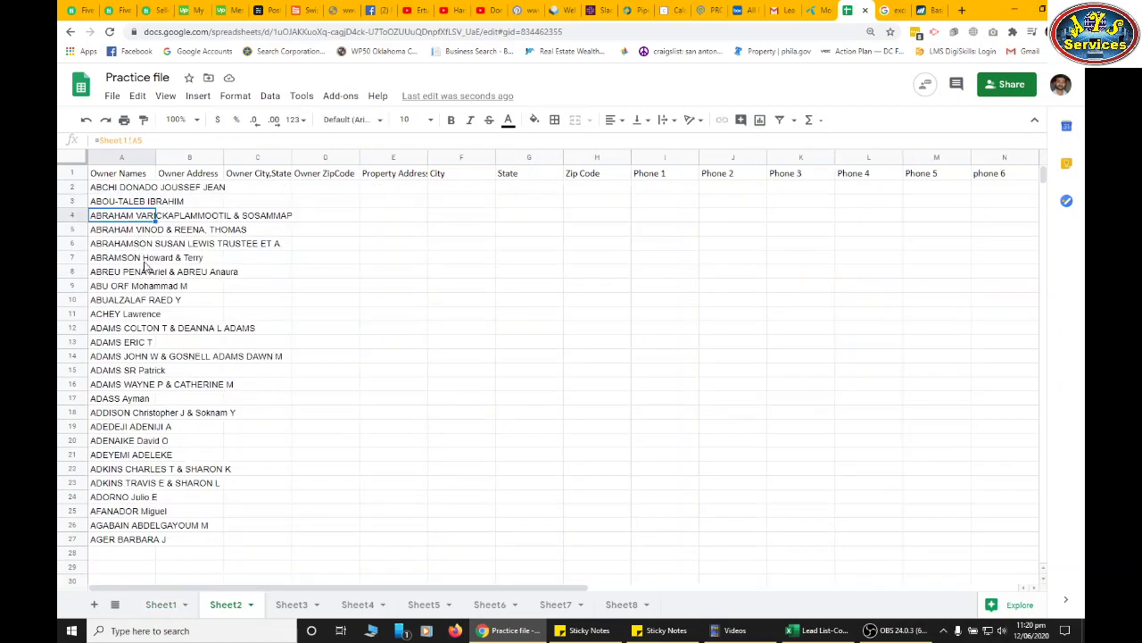
{"action": "left_click", "coordinate": [139, 231]}
{"action": "left_click", "coordinate": [134, 325]}
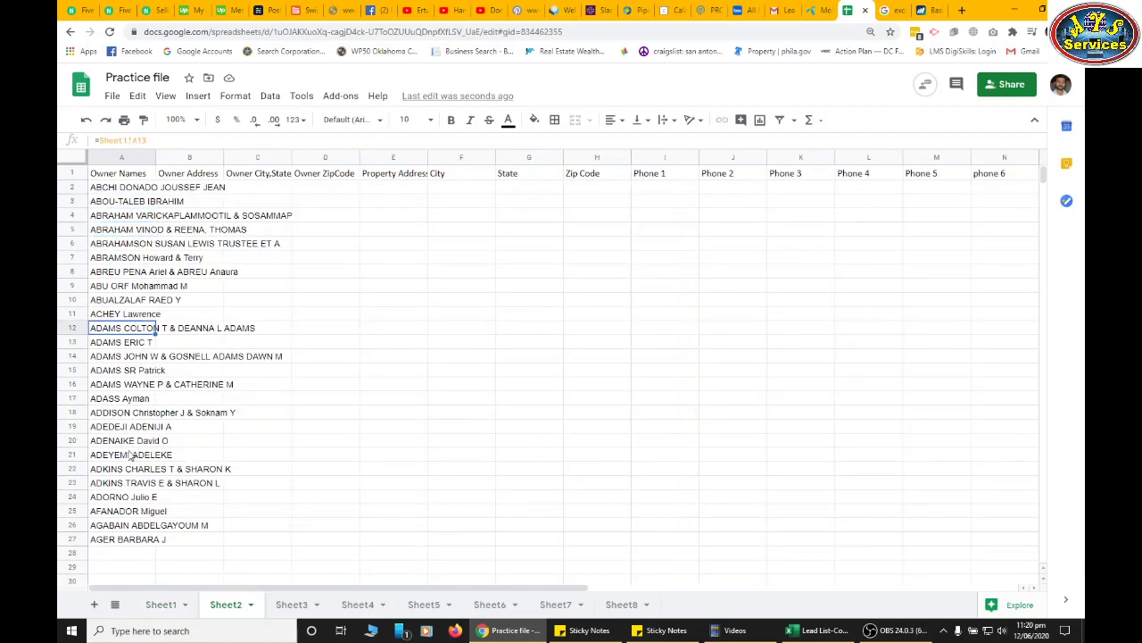
{"action": "left_click", "coordinate": [135, 469]}
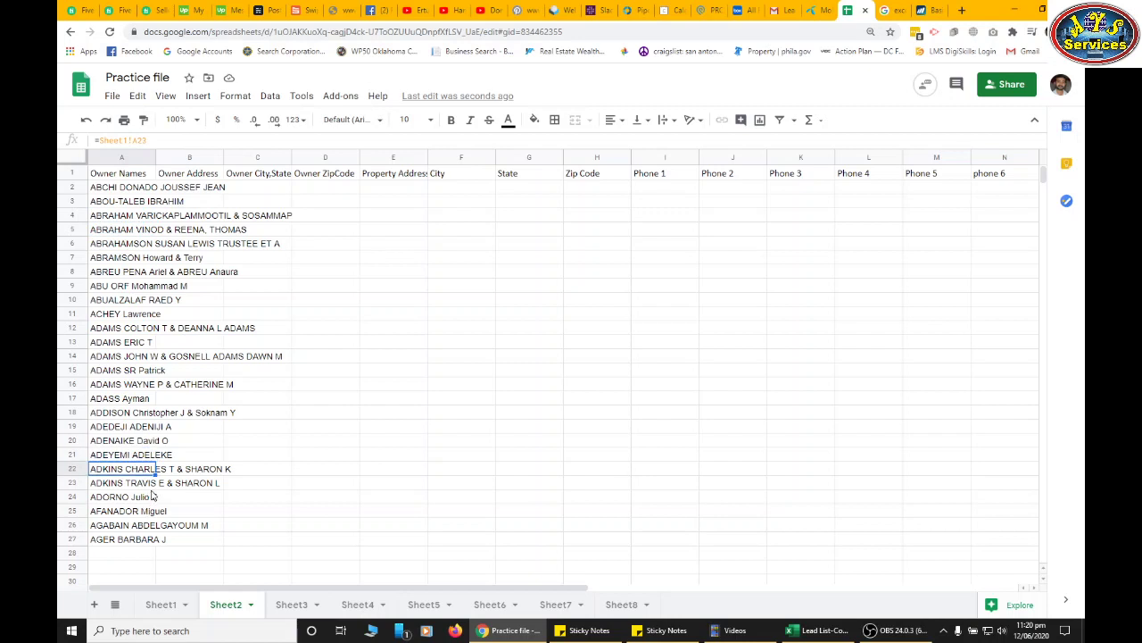
{"action": "left_click", "coordinate": [147, 189]}
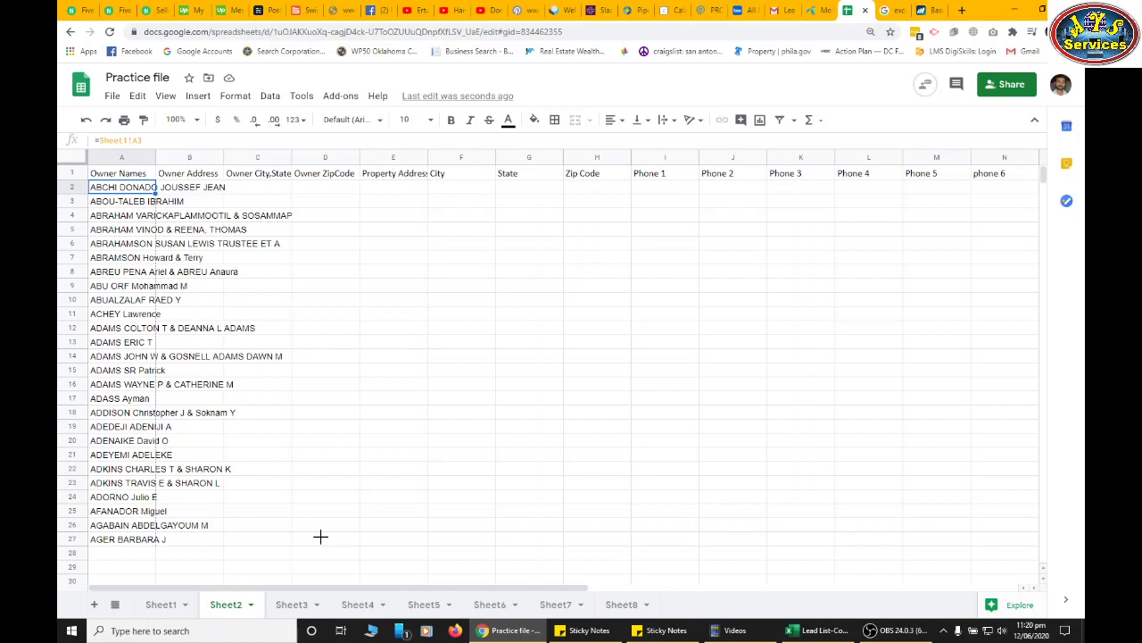
Step: Select cell B2, the first Owner Address cell
{"action": "left_click", "coordinate": [252, 482]}
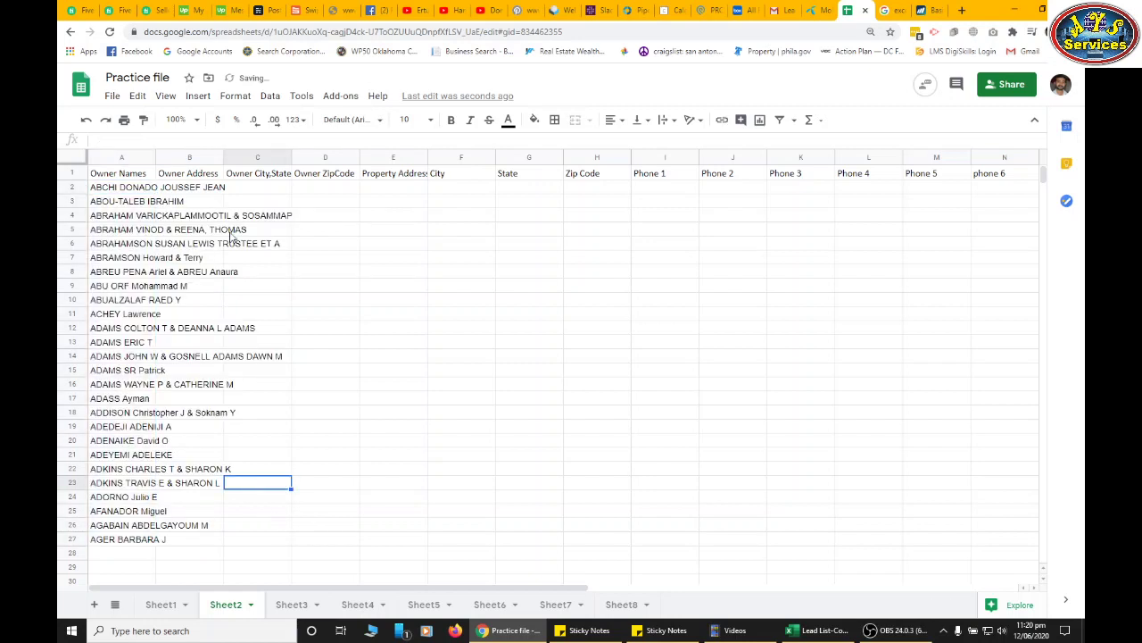
{"action": "left_click", "coordinate": [212, 191]}
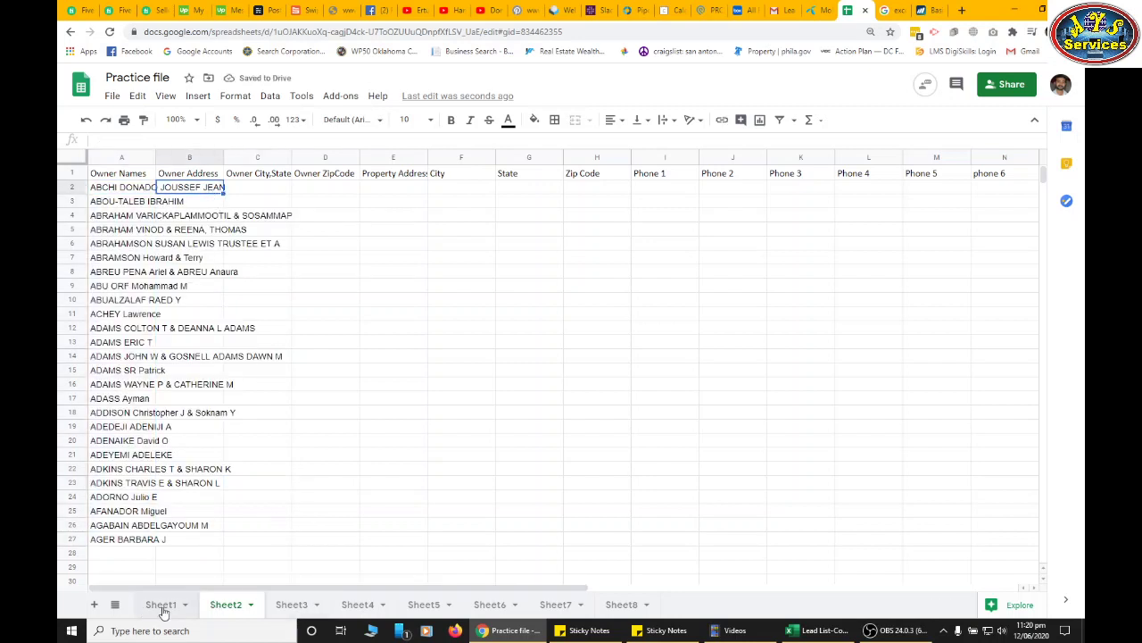
{"action": "left_click", "coordinate": [209, 204]}
{"action": "left_click", "coordinate": [205, 192]}
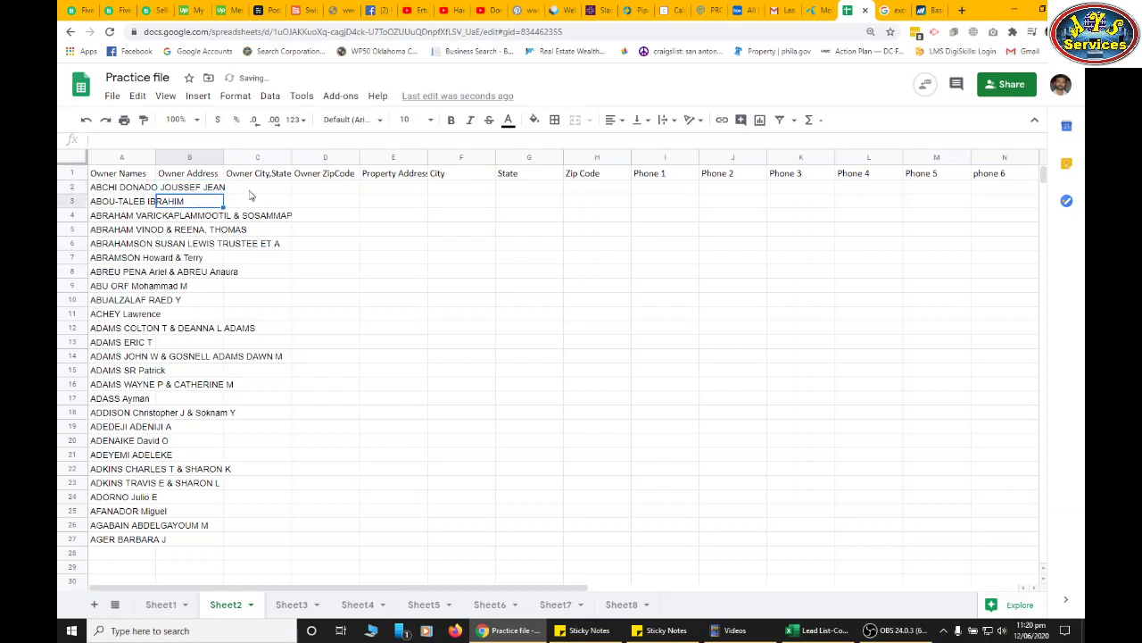
{"action": "key", "text": "Right"}
{"action": "key", "text": "Left"}
{"action": "key", "text": "BackSpace"}
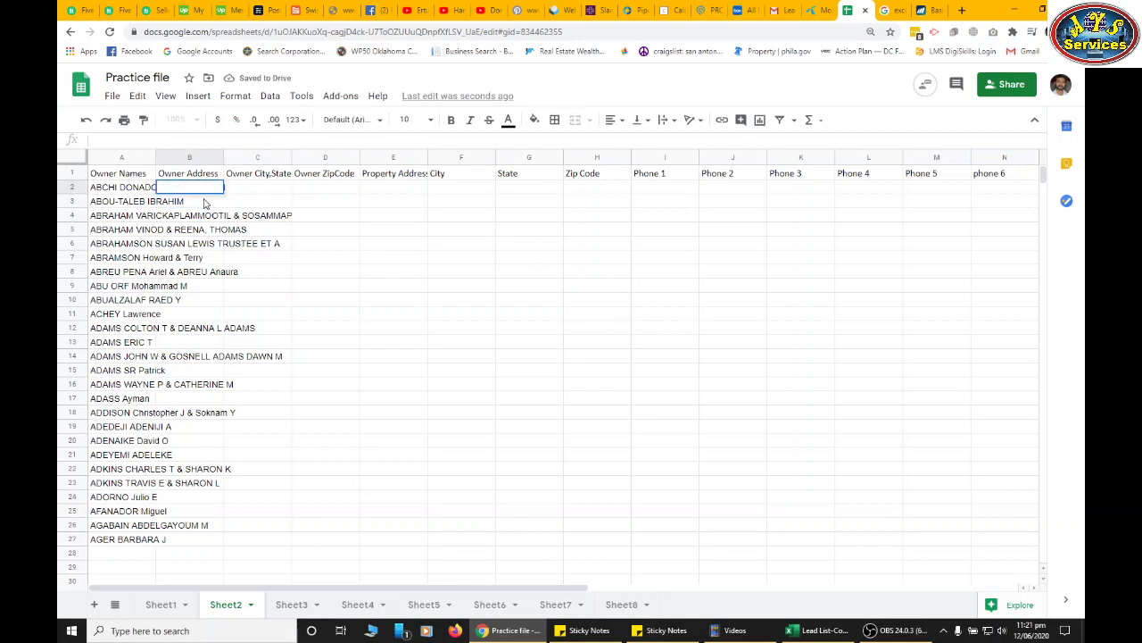
{"action": "type", "text": "="}
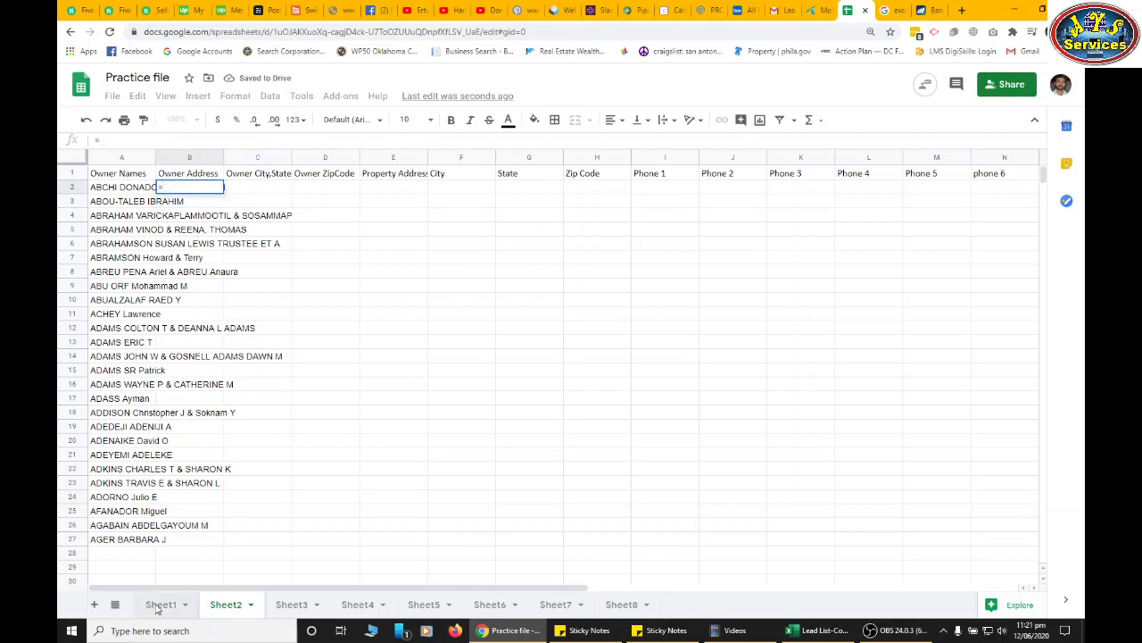
{"action": "left_click", "coordinate": [158, 605]}
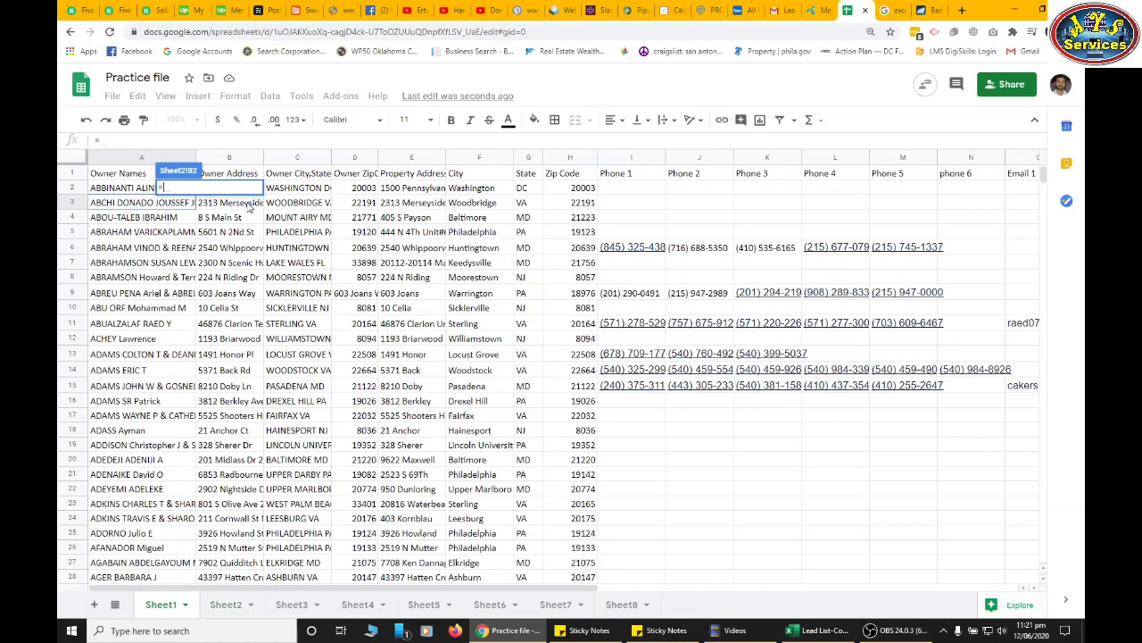
{"action": "left_click", "coordinate": [250, 205]}
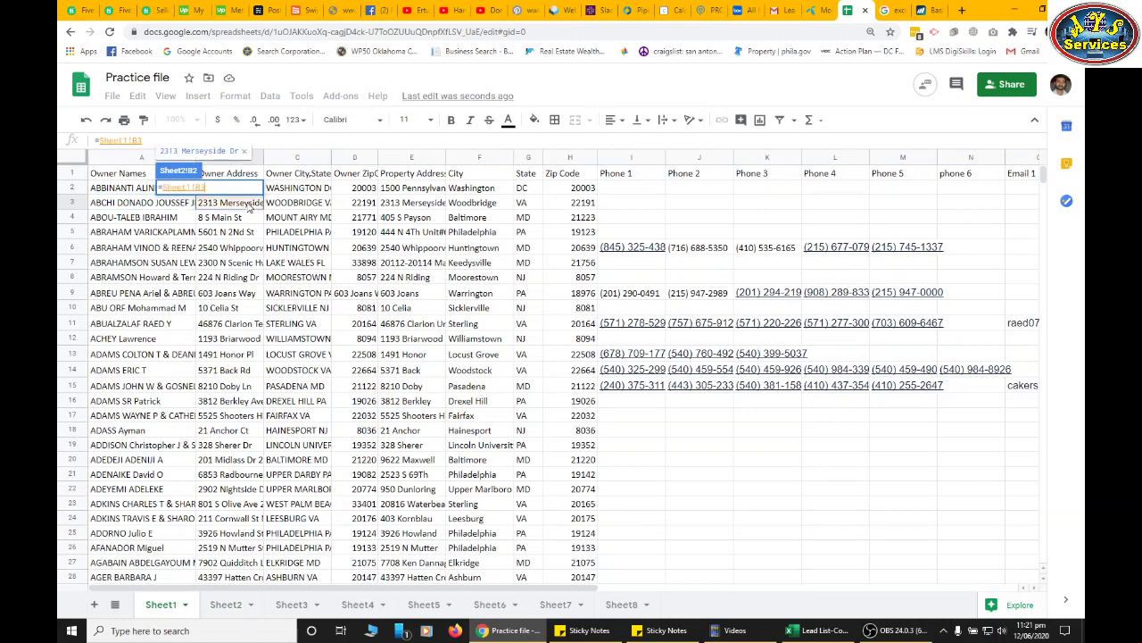
{"action": "key", "text": "Return"}
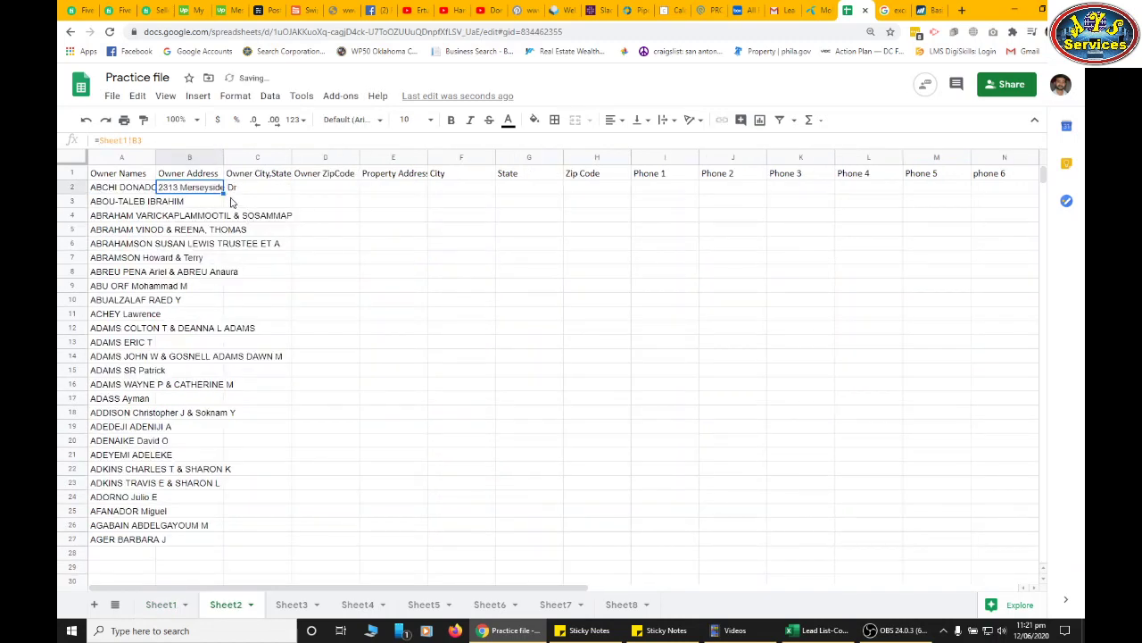
Step: Fill the B2 address formula down to row 27 and inspect several filled cells
{"action": "left_click_drag", "start_coordinate": [223, 193], "coordinate": [224, 544]}
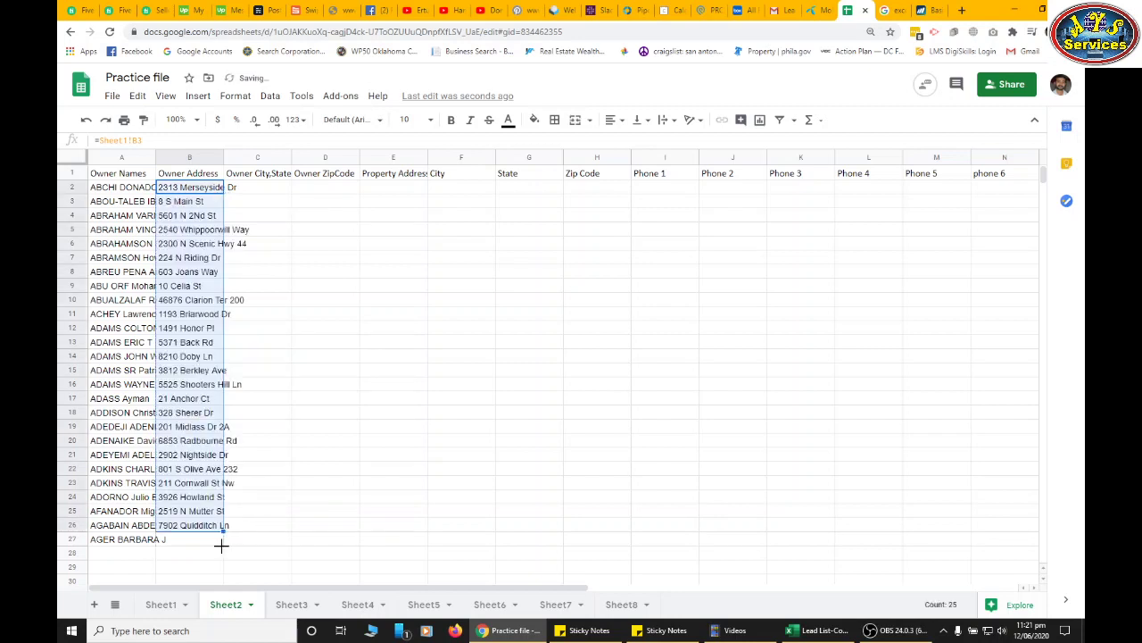
{"action": "left_click", "coordinate": [311, 484]}
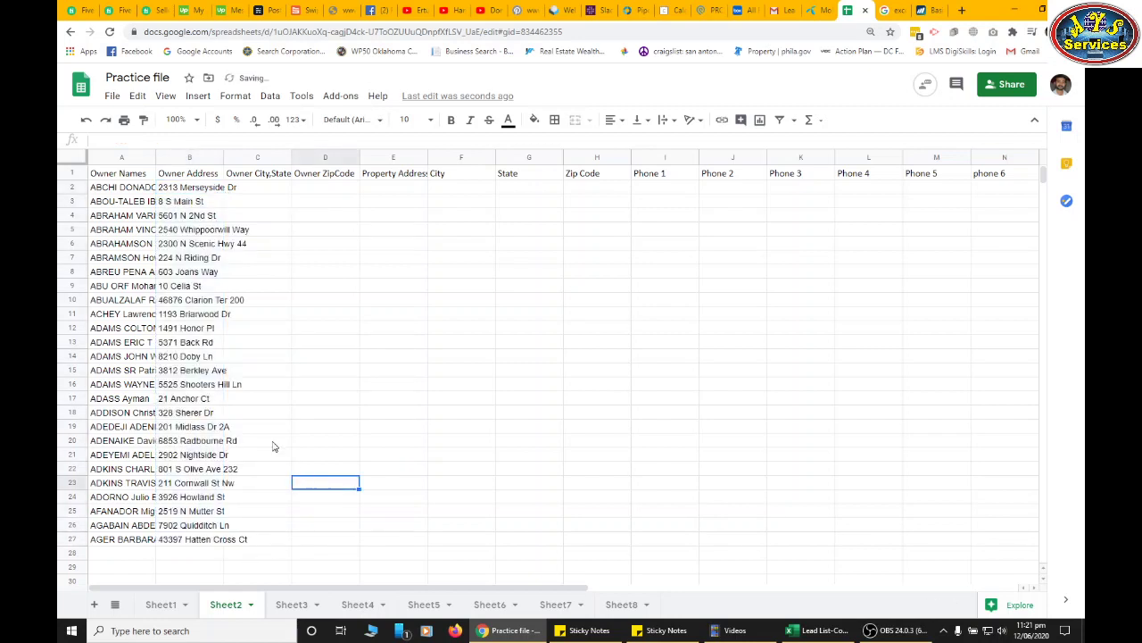
{"action": "left_click", "coordinate": [193, 370]}
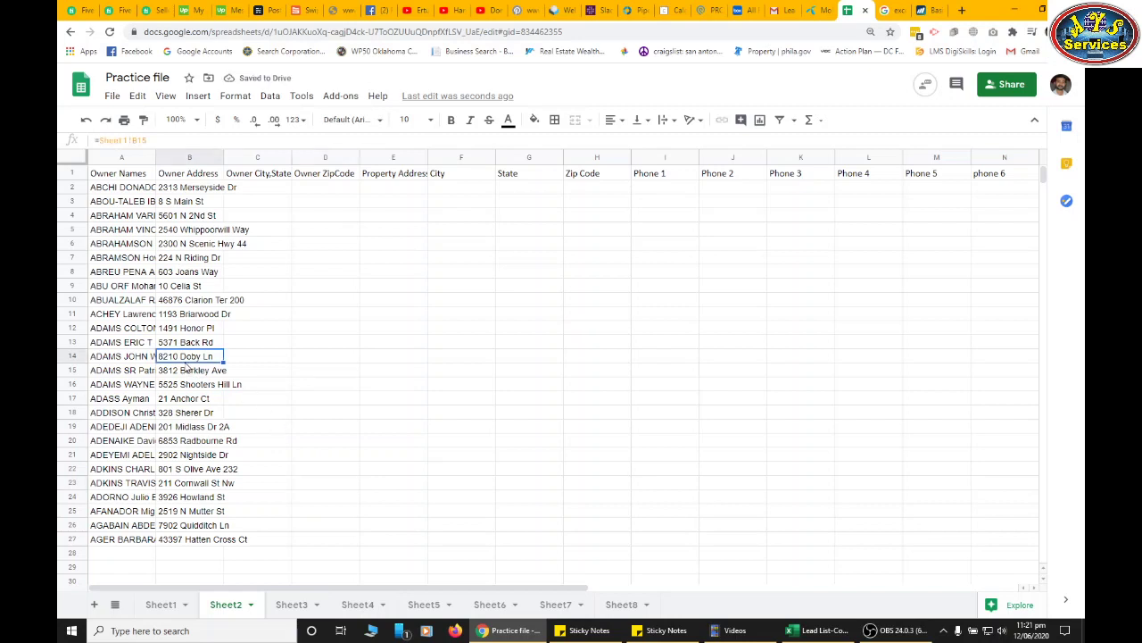
{"action": "left_click", "coordinate": [191, 245]}
{"action": "left_click", "coordinate": [192, 217]}
{"action": "left_click", "coordinate": [190, 203]}
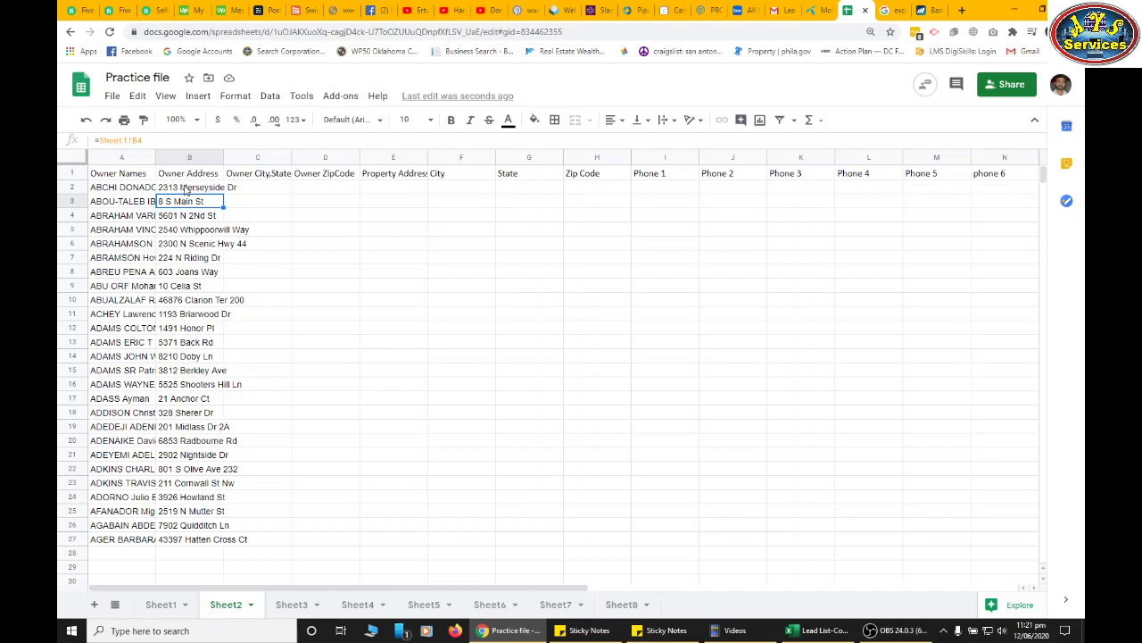
Step: Examine B3's =Sheet1!B4 formula, then check the address formulas in rows 4–12
{"action": "left_click", "coordinate": [158, 140]}
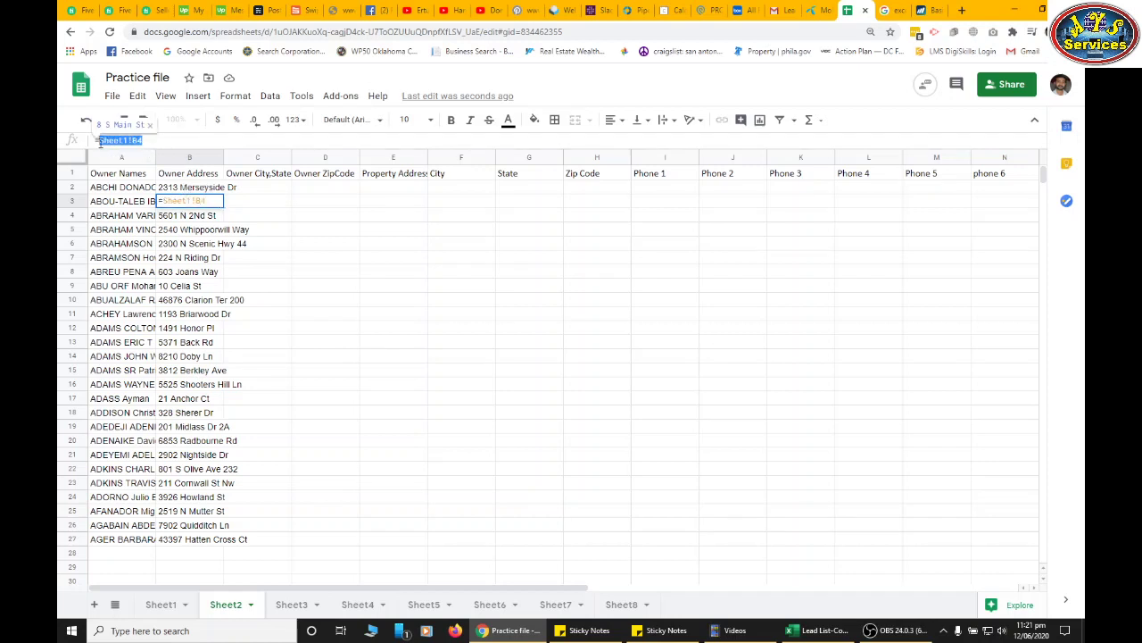
{"action": "left_click_drag", "start_coordinate": [138, 141], "coordinate": [95, 141]}
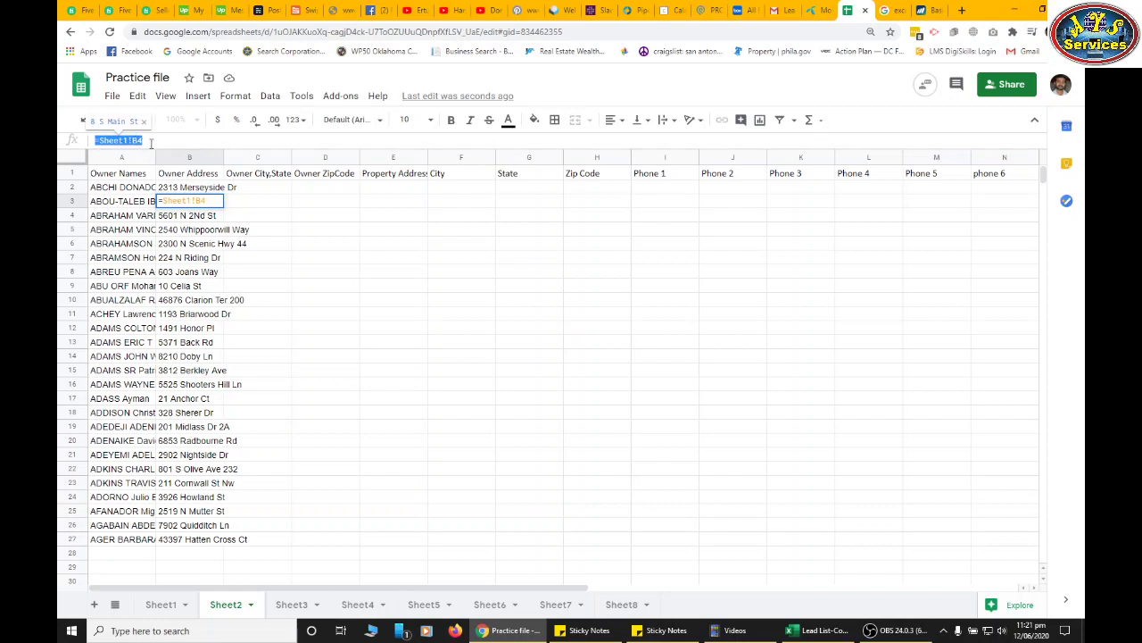
{"action": "left_click", "coordinate": [198, 218]}
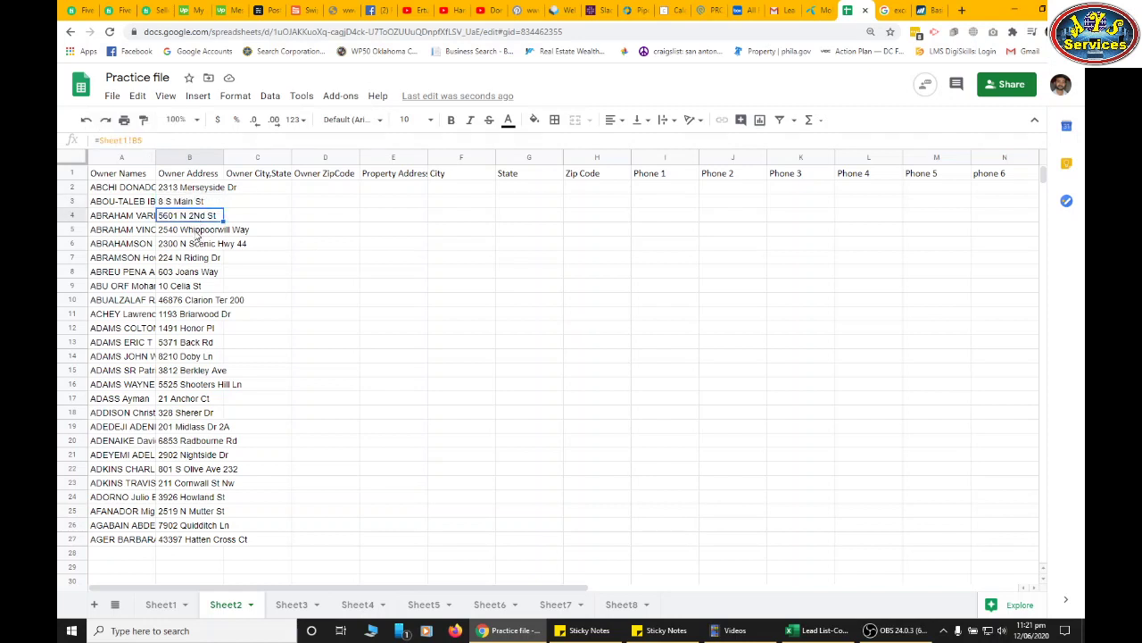
{"action": "left_click", "coordinate": [196, 234]}
{"action": "left_click", "coordinate": [189, 273]}
{"action": "left_click", "coordinate": [195, 328]}
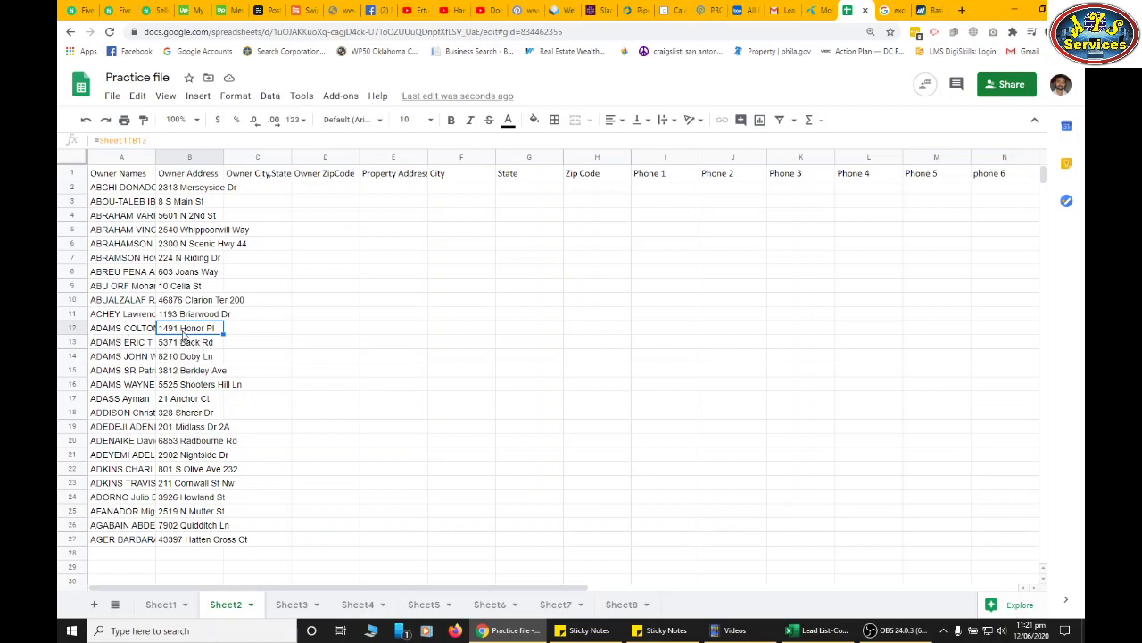
{"action": "left_click", "coordinate": [162, 604]}
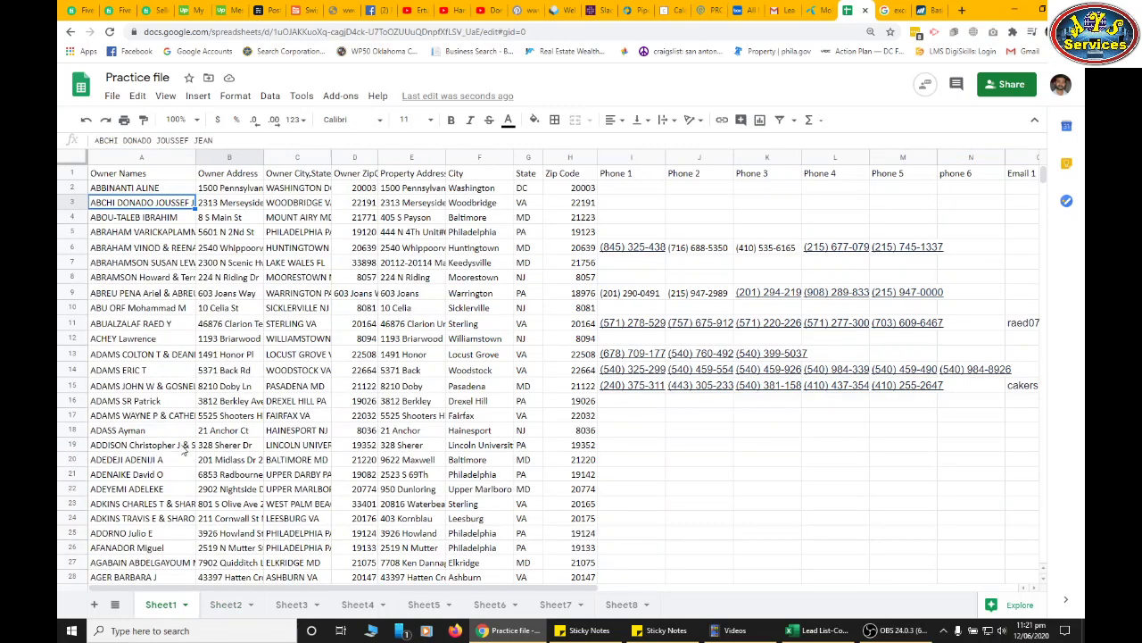
{"action": "left_click", "coordinate": [252, 358]}
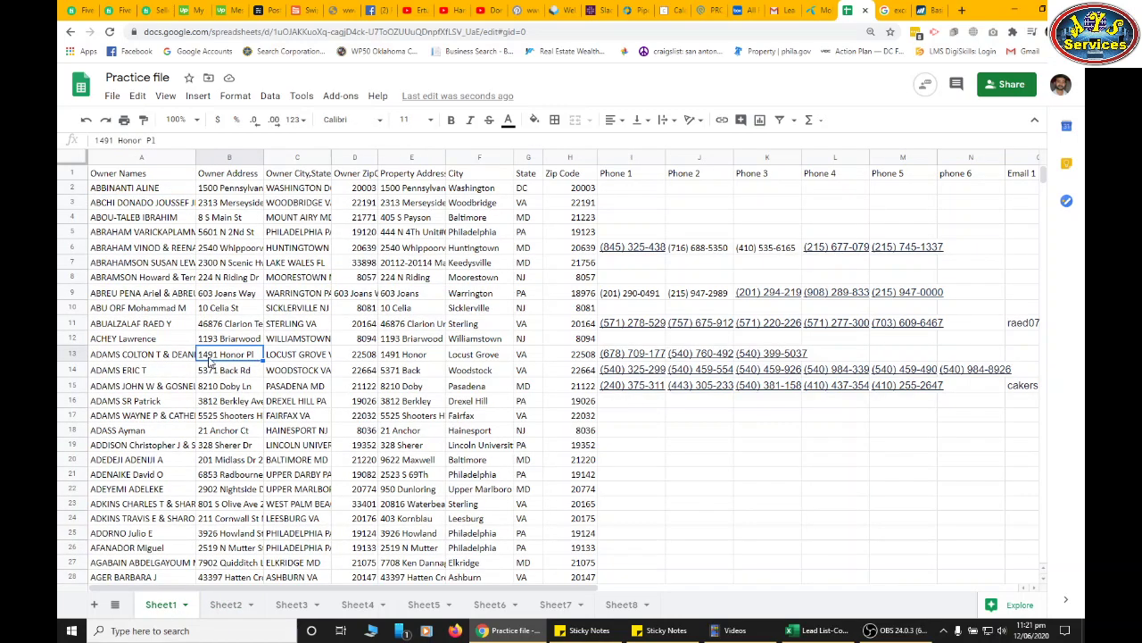
{"action": "left_click", "coordinate": [226, 606]}
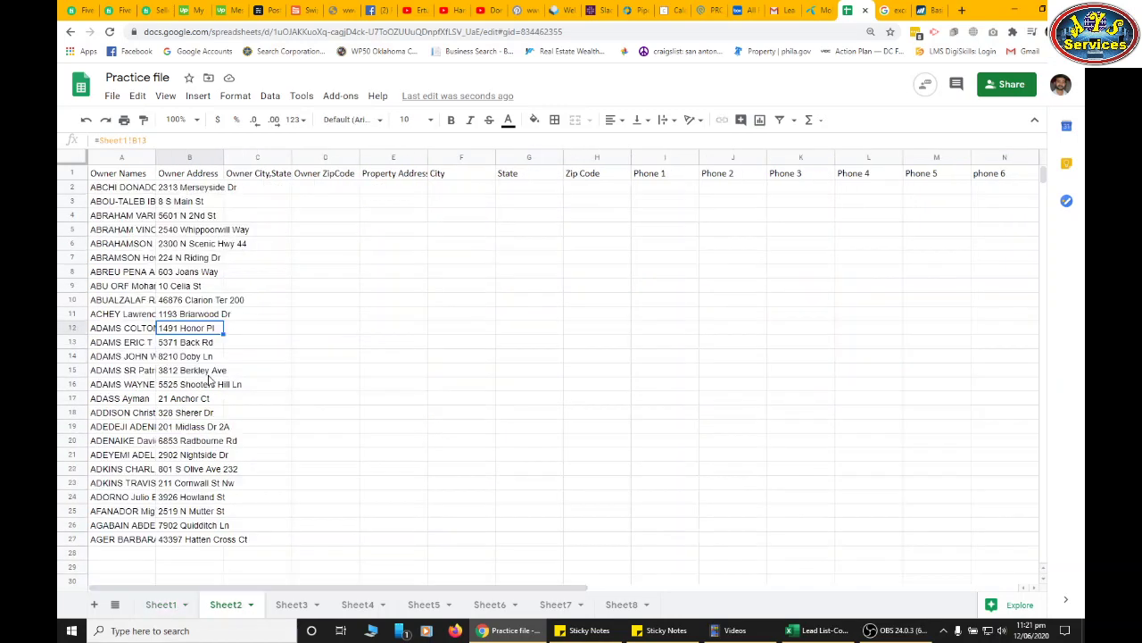
{"action": "left_click", "coordinate": [147, 140]}
{"action": "left_click", "coordinate": [286, 252]}
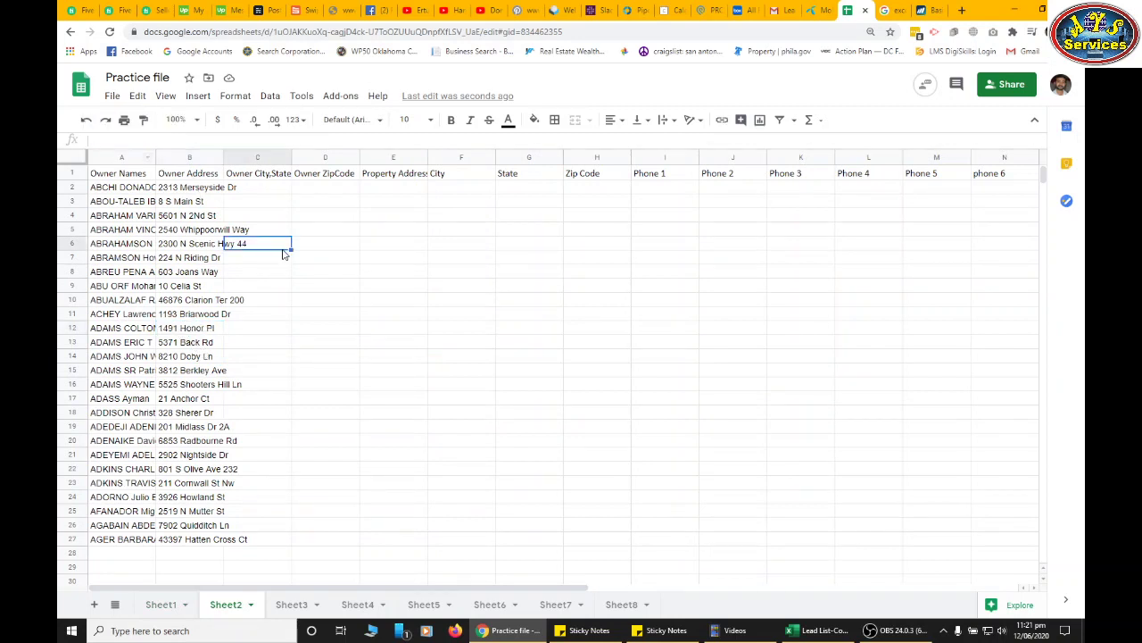
{"action": "left_click", "coordinate": [191, 332]}
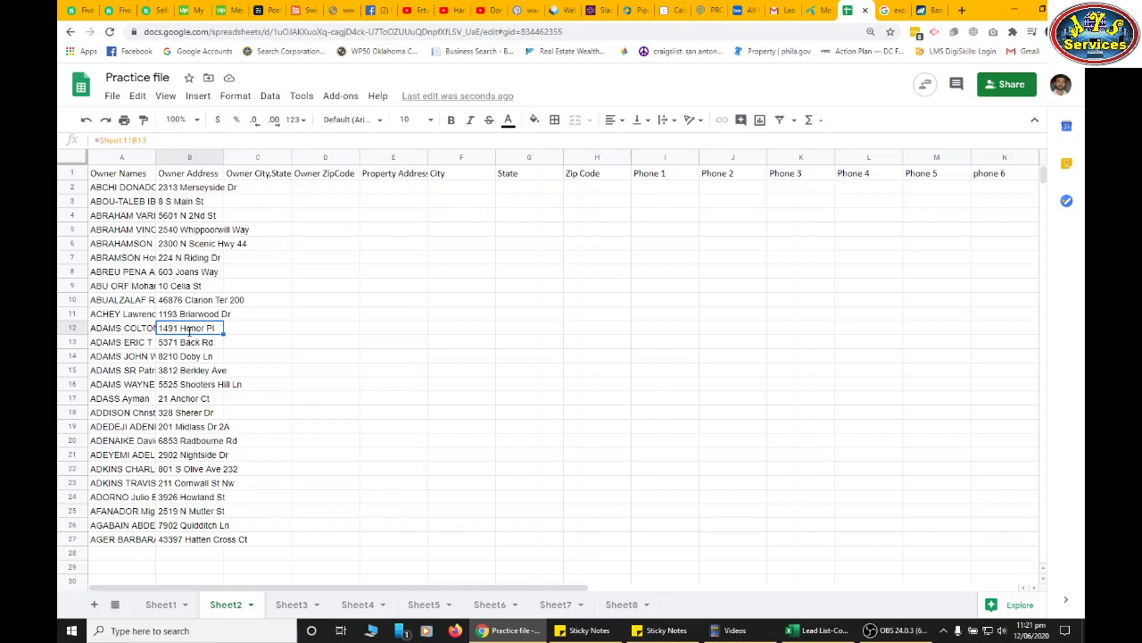
{"action": "double_click", "coordinate": [190, 329]}
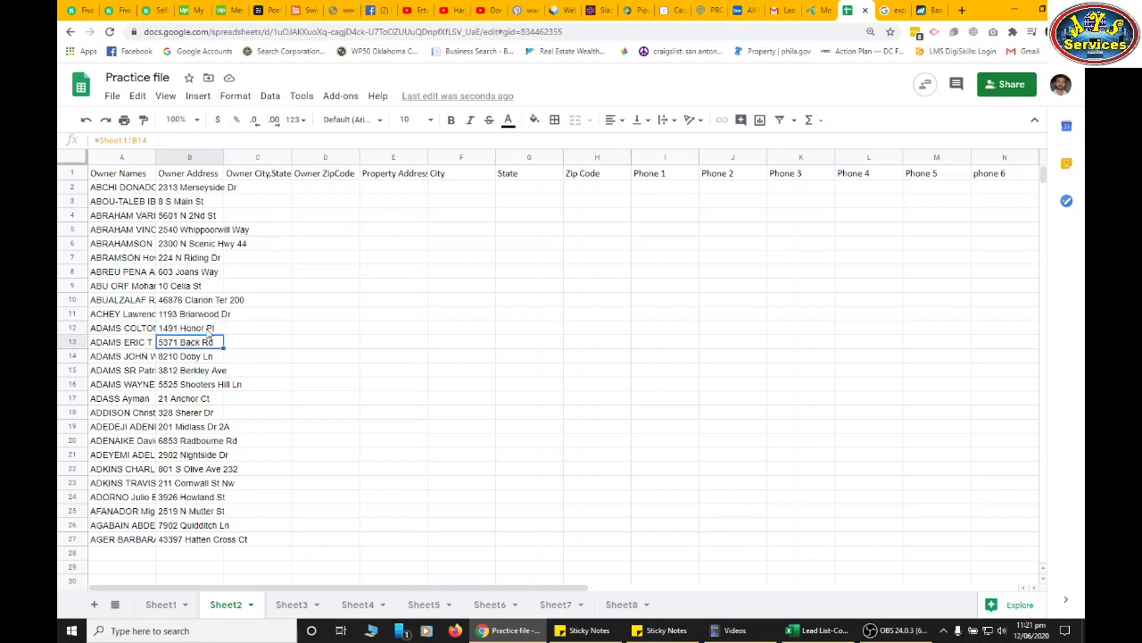
{"action": "key", "text": "Return"}
{"action": "key", "text": "Right"}
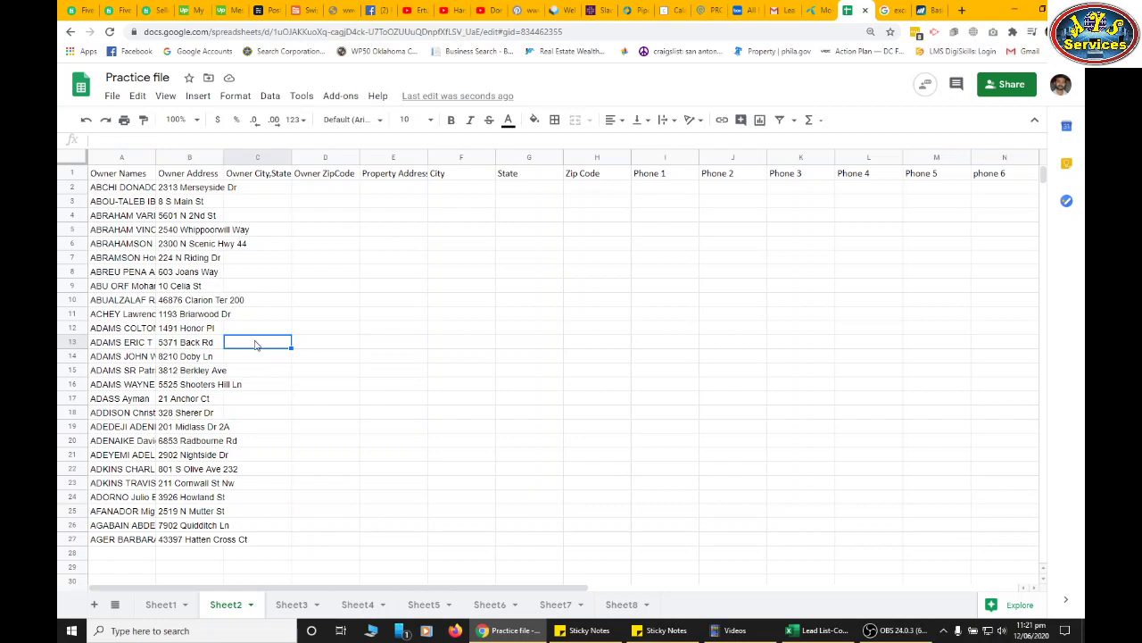